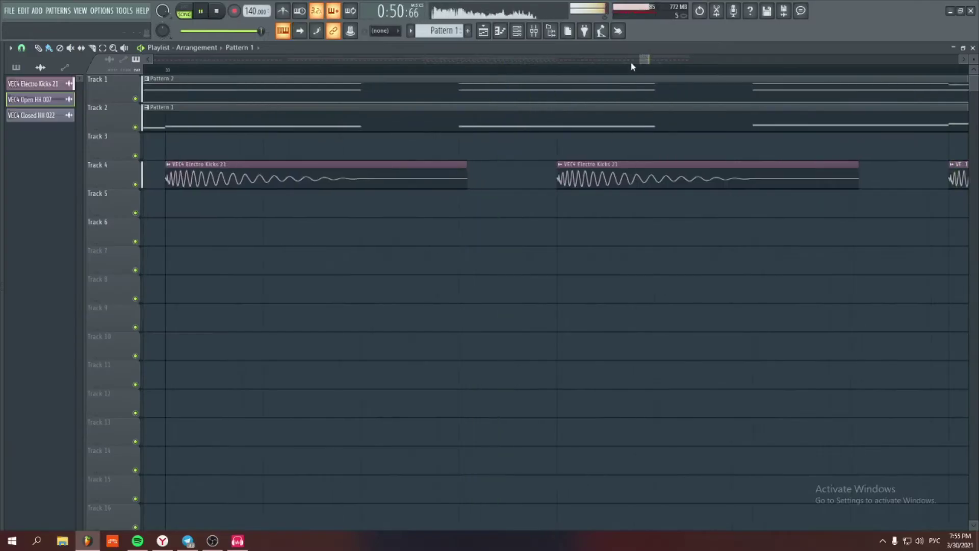
# Bring the whole 32-bar arrangement into view in the playlist
pyautogui.moveTo(784, 54); pyautogui.dragTo(836, 57)
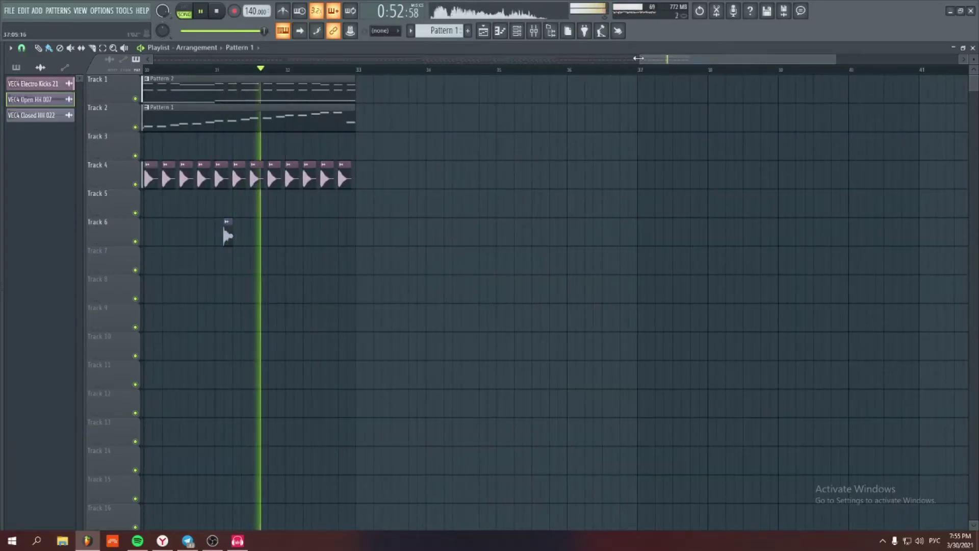
pyautogui.moveTo(655, 60); pyautogui.dragTo(507, 66)
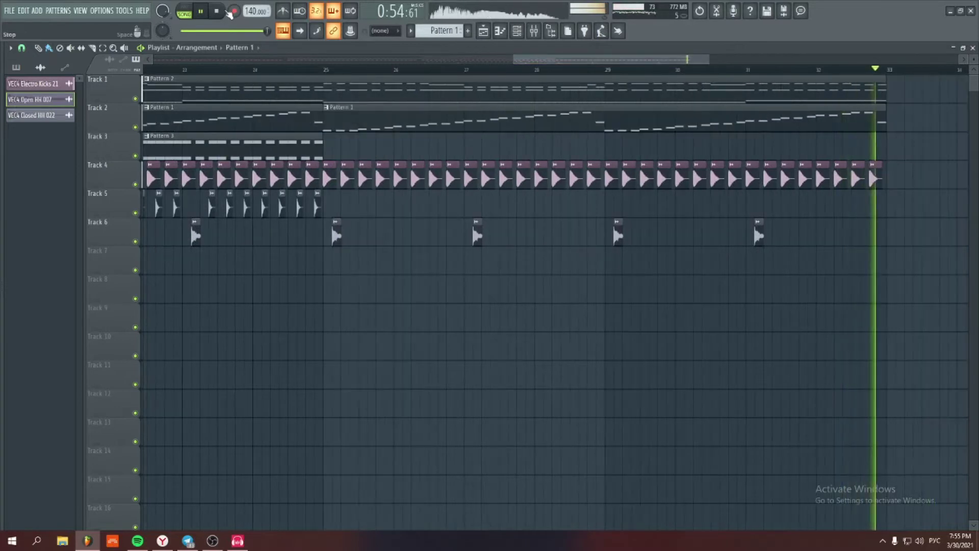
pyautogui.moveTo(514, 59); pyautogui.dragTo(153, 59)
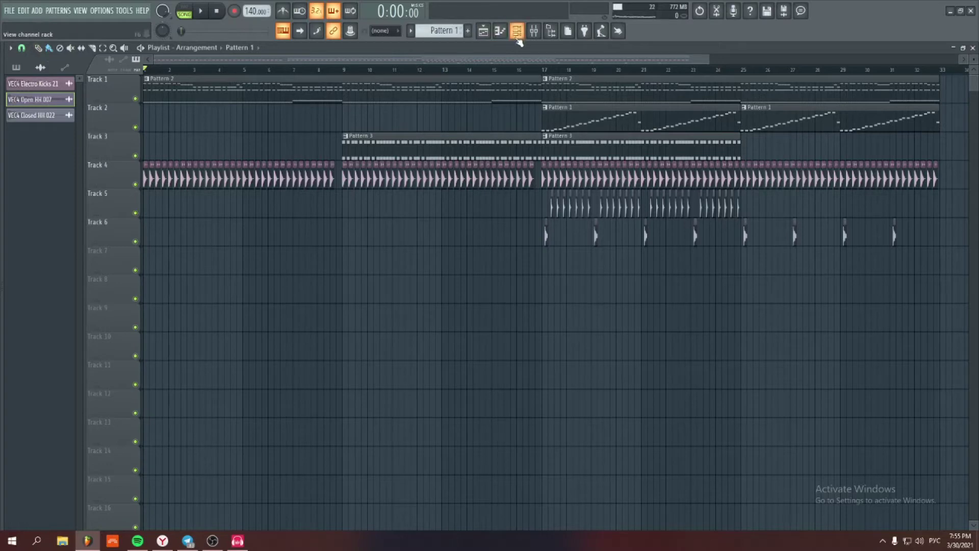
# Browse the list of sample packs in the browser
pyautogui.moveTo(2, 253)
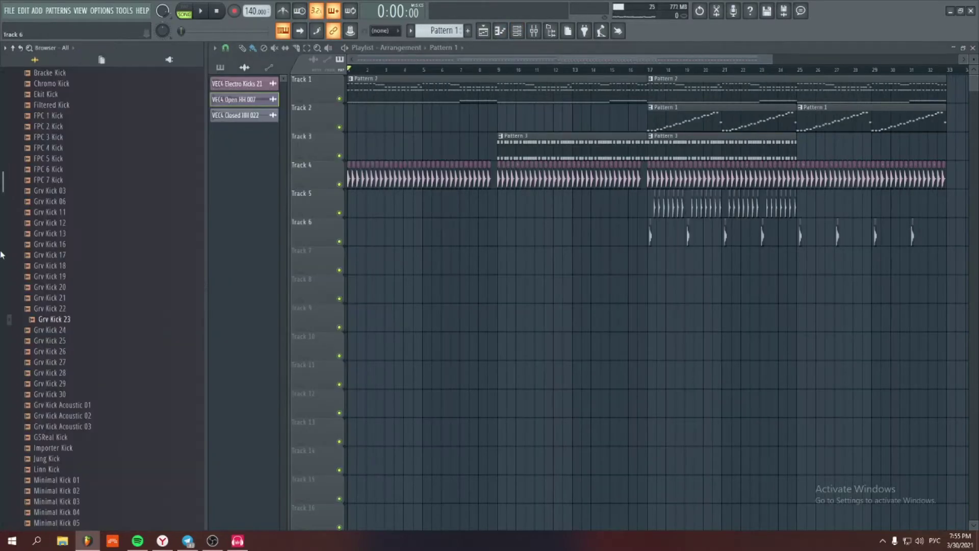
pyautogui.scroll(15, 29, 312)
pyautogui.click(44, 323)
pyautogui.scroll(-5, 51, 330)
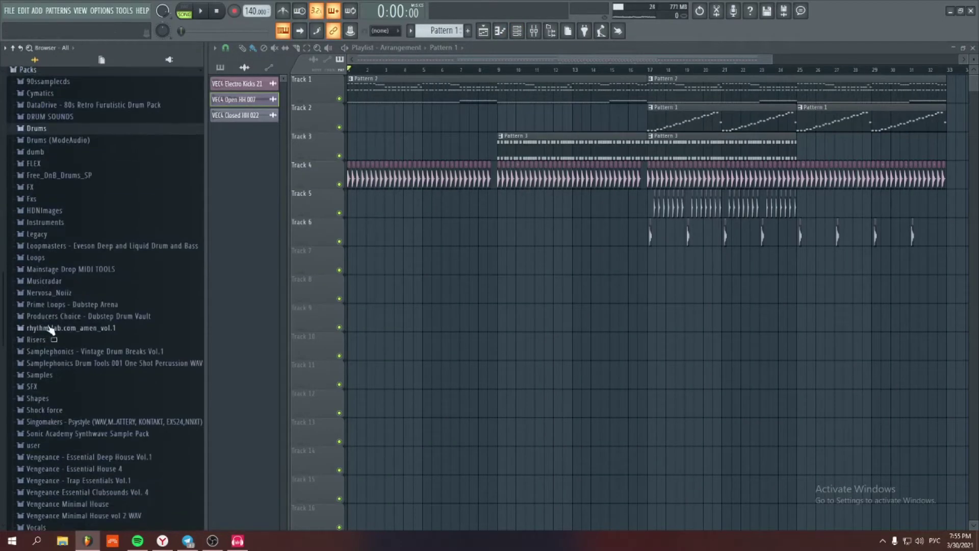
pyautogui.moveTo(19, 411)
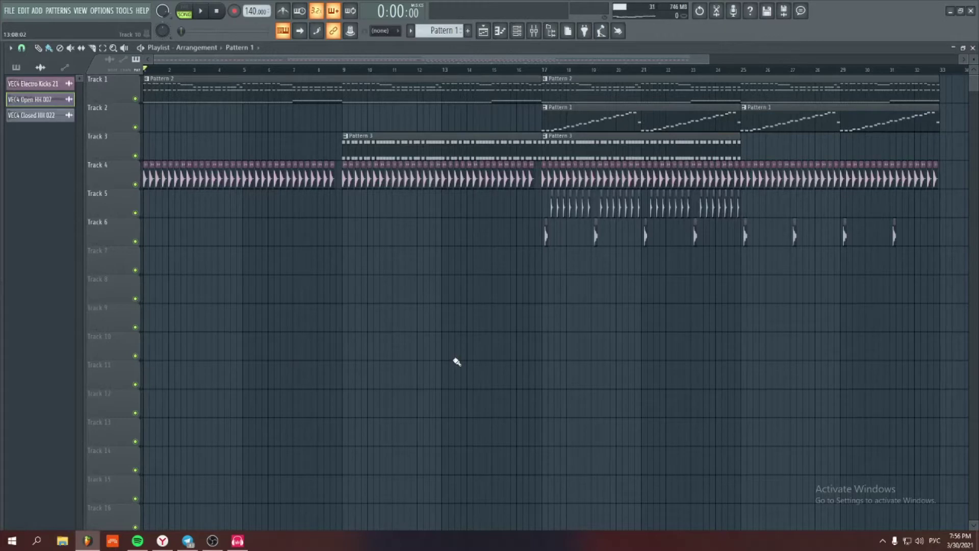
# Open the VEC4 Synths Root C 052 channel's settings from the channel rack and check its source sample in the browser
pyautogui.click(522, 39)
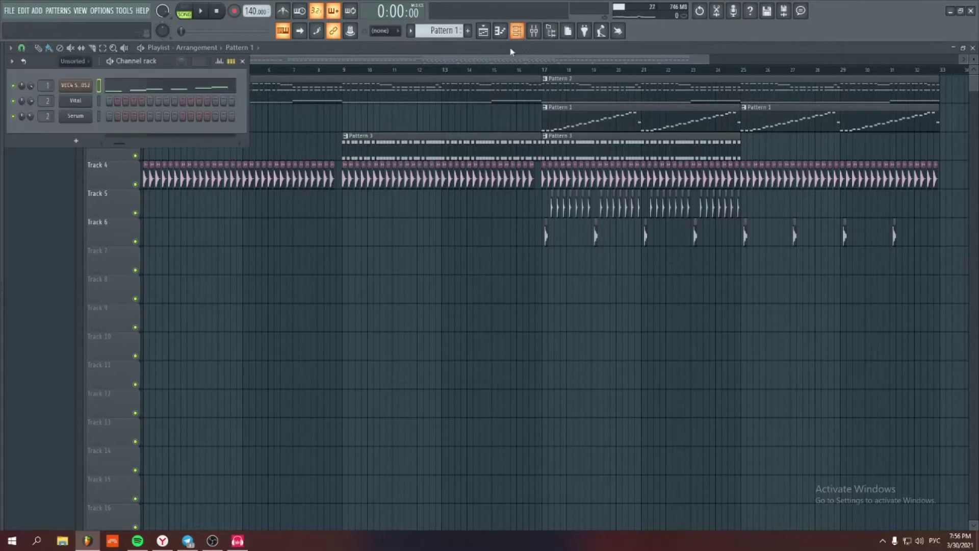
pyautogui.click(75, 85)
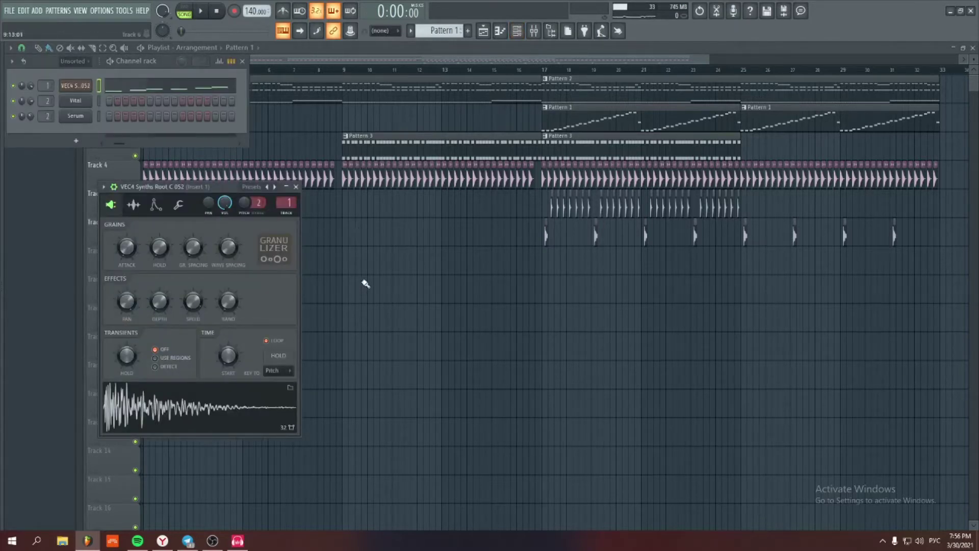
pyautogui.hotkey('alt', 'F8')
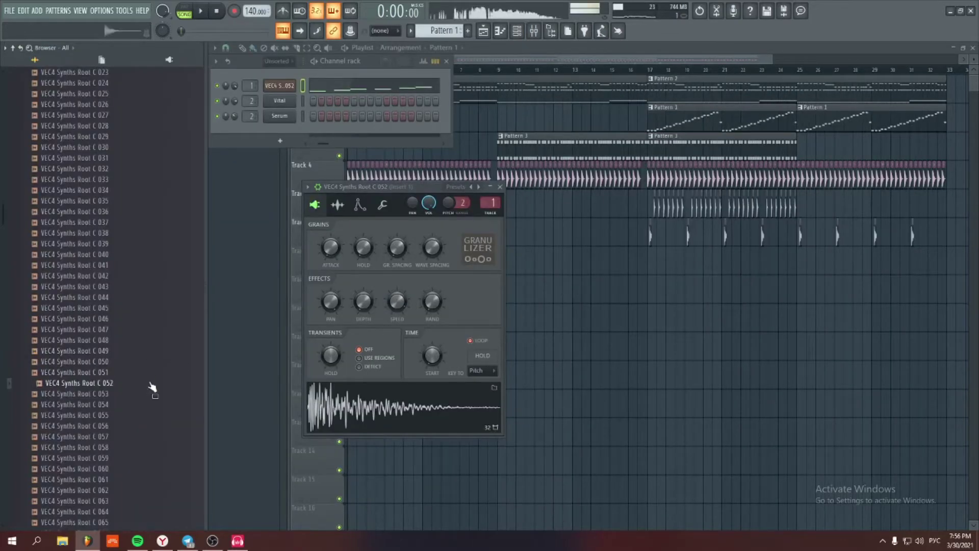
pyautogui.hotkey('alt', 'F8')
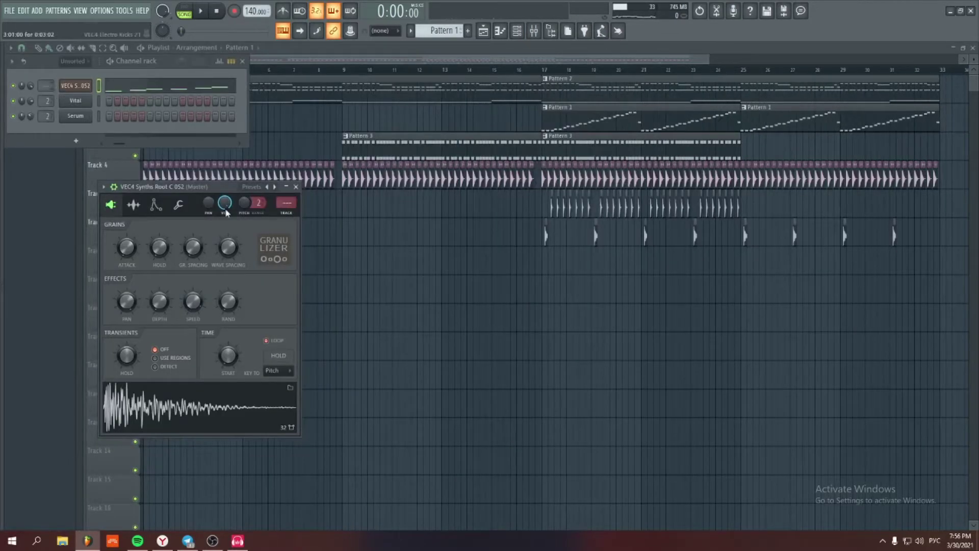
# Audition the VEC4 Synths Root C 052 granulizer channel by playing several notes
pyautogui.hotkey('alt', 'F8')
pyautogui.hotkey('alt', 'F8')
pyautogui.press('q')
pyautogui.scroll(1, 47, 85)
pyautogui.press('q')
pyautogui.press('z')
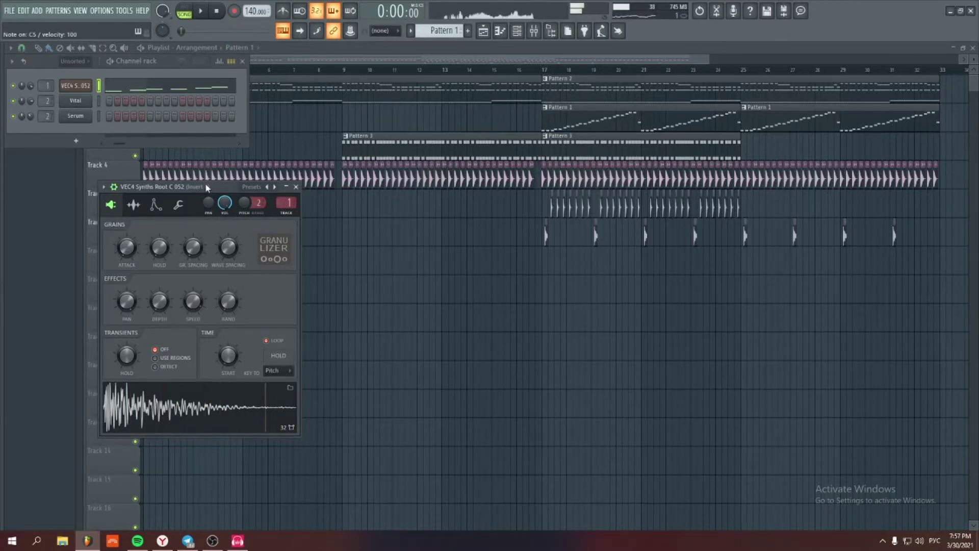
pyautogui.press('e')
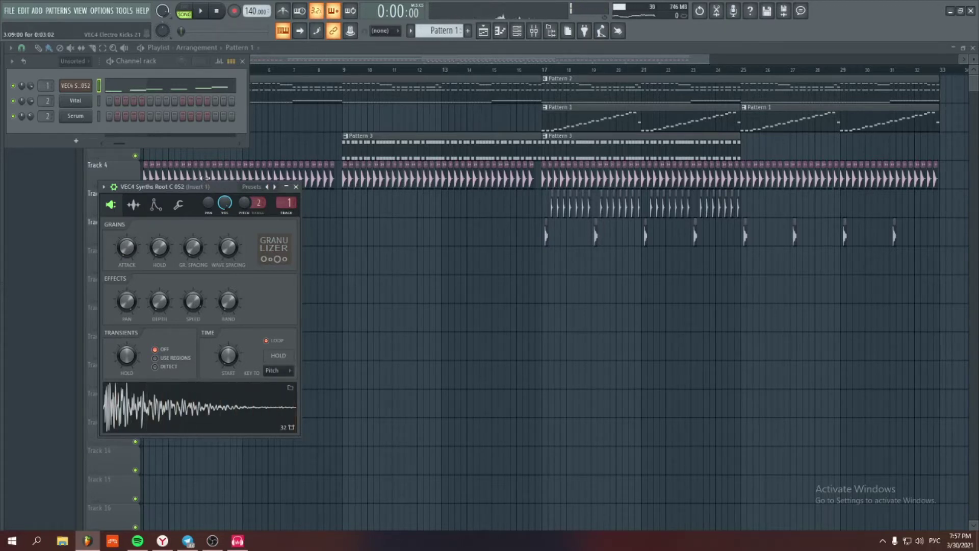
# Select the Serum channel, and play a few bars of the 172 BPM drum arrangement in the other project before stopping it
pyautogui.click(45, 137)
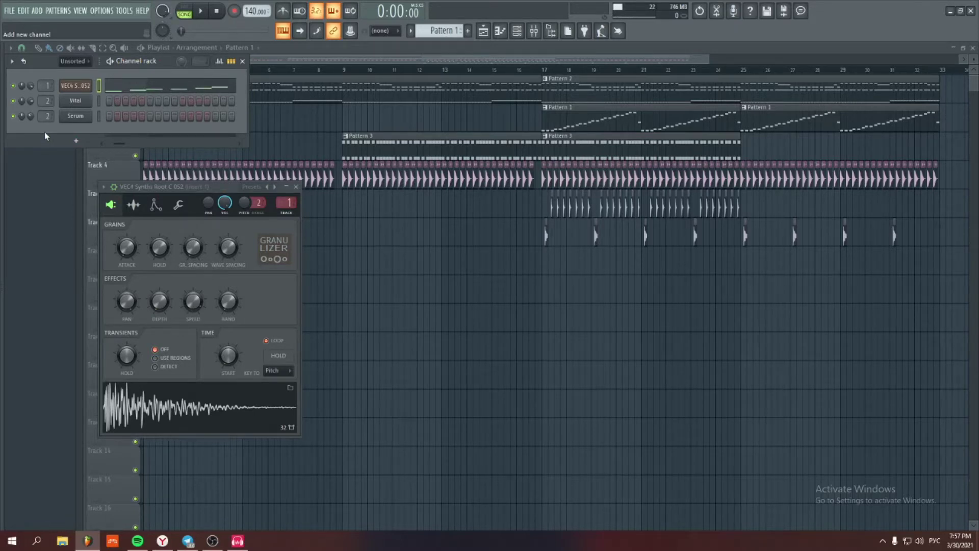
pyautogui.click(99, 116)
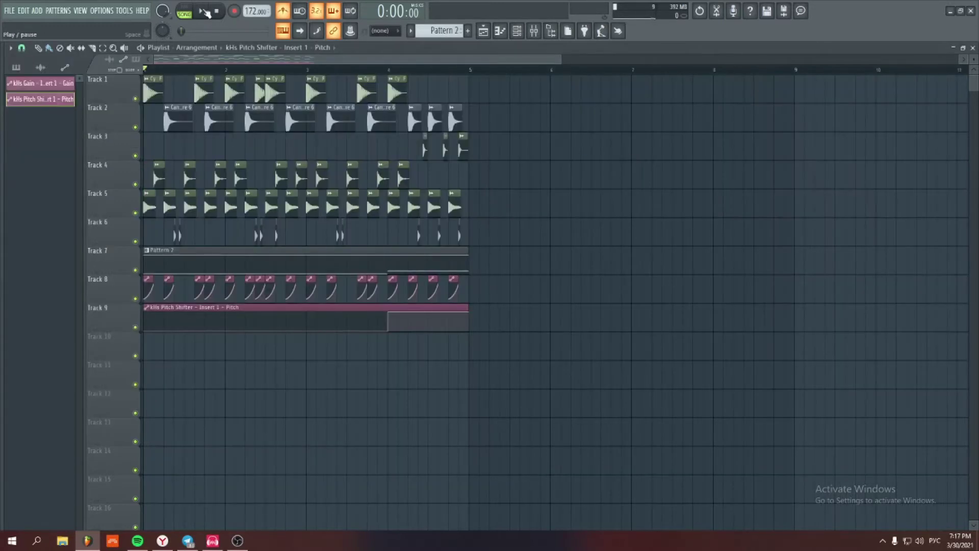
pyautogui.click(203, 11)
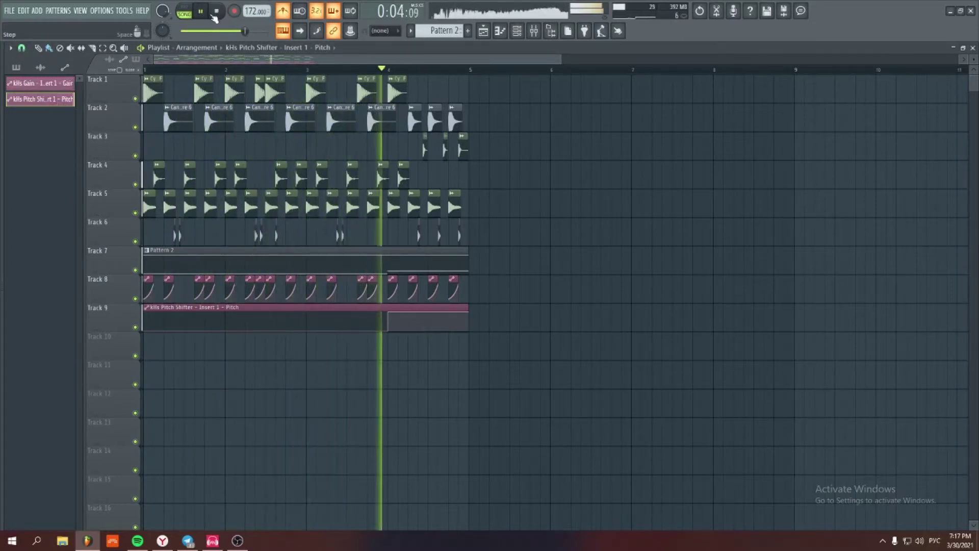
pyautogui.click(218, 13)
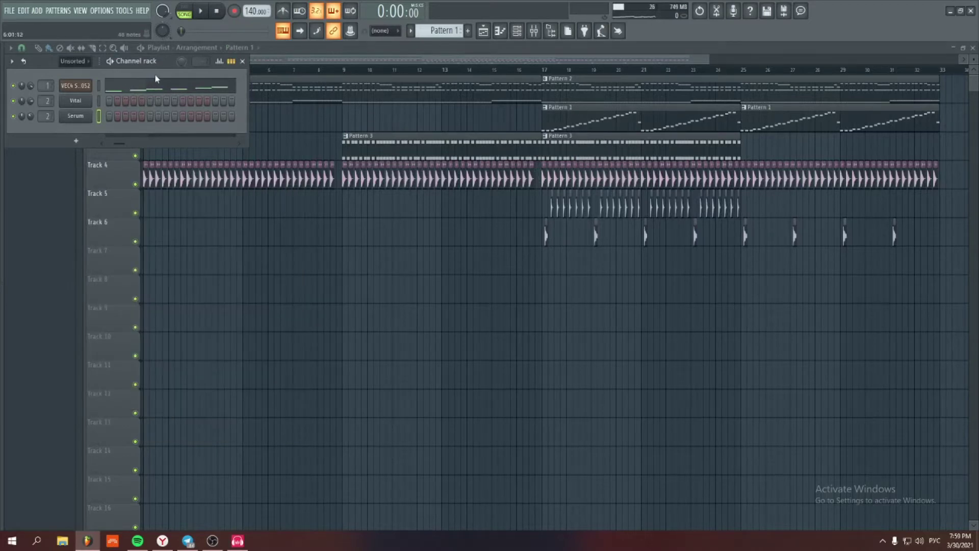
# Add a Fruity Granulizer channel and load the VEC4 Synths Root C 052 sample from the browser into it
pyautogui.click(83, 144)
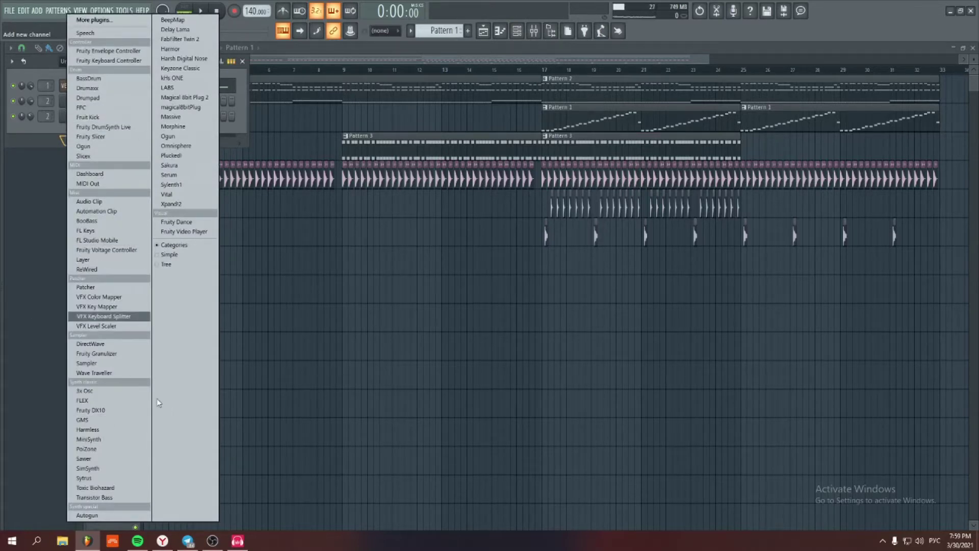
pyautogui.click(113, 356)
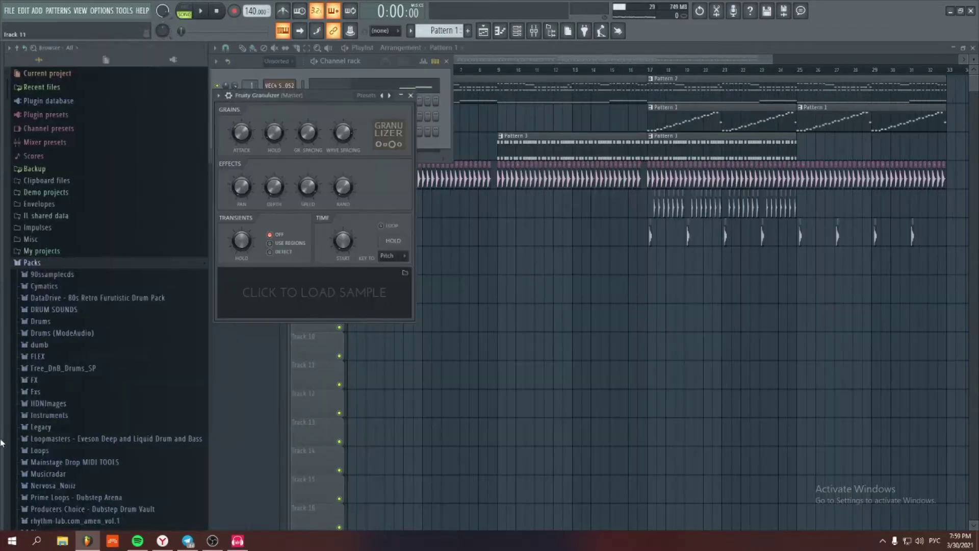
pyautogui.hotkey('alt', 'F8')
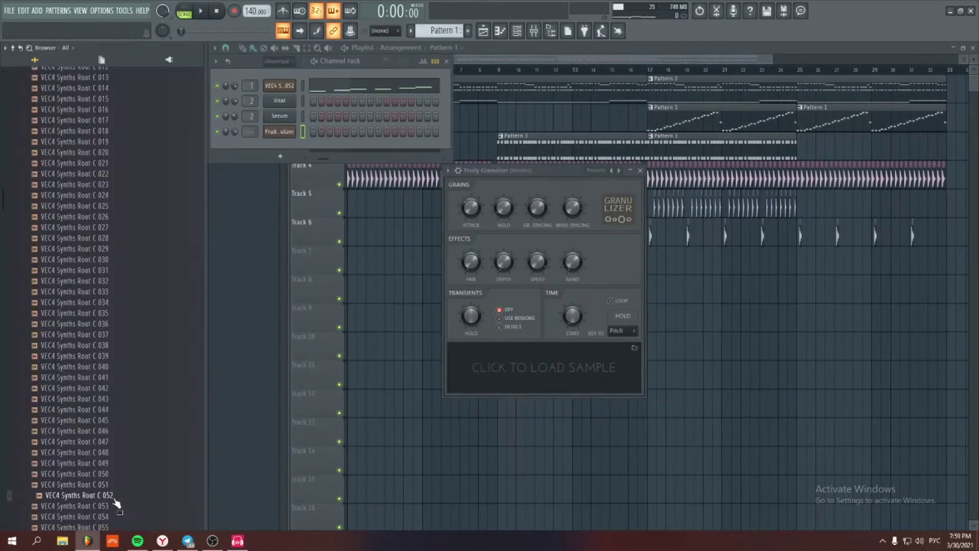
pyautogui.moveTo(61, 519); pyautogui.dragTo(324, 368)
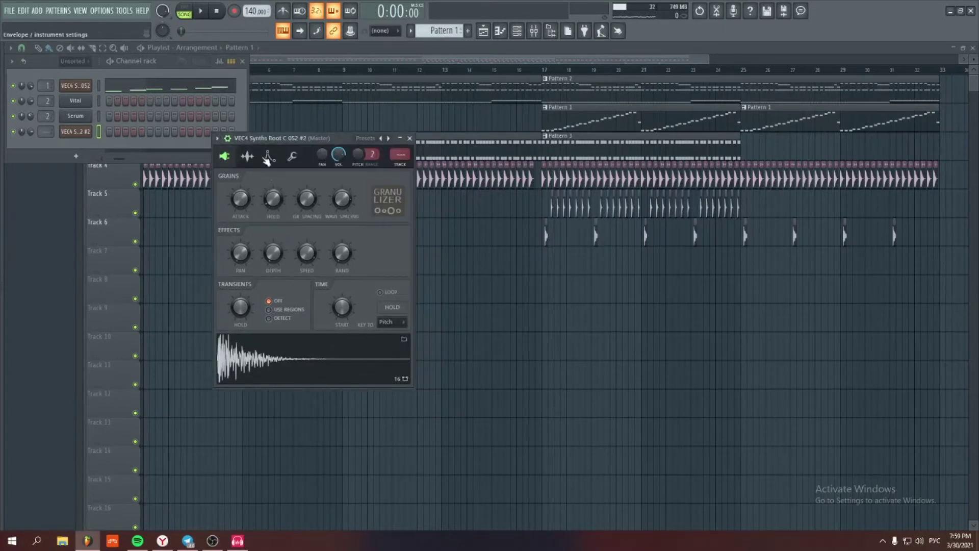
# Adjust the new granulizer sample's Length under precomputed effects and turn on Loop in its Time section
pyautogui.click(247, 157)
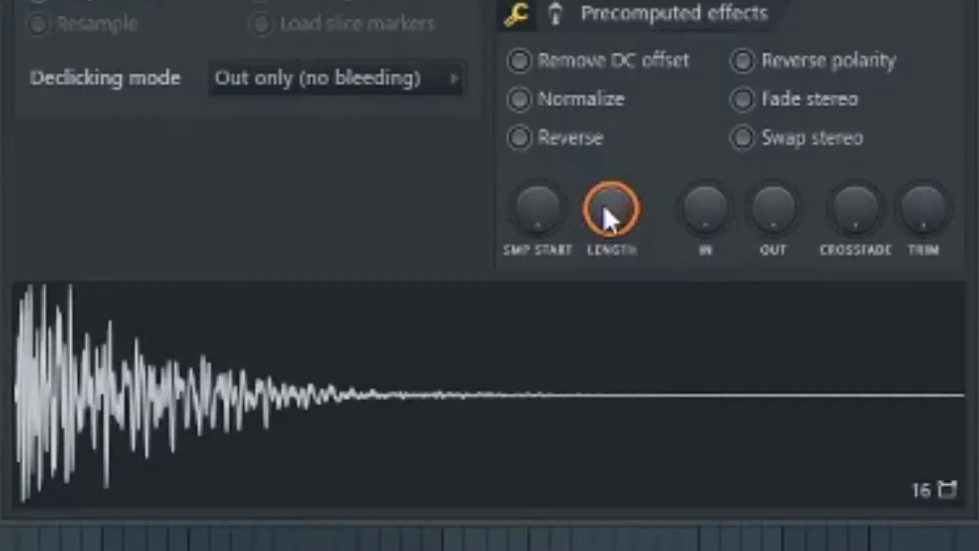
pyautogui.moveTo(606, 217)
pyautogui.mouseDown()
pyautogui.moveTo(612, 193)
pyautogui.moveTo(616, 212)
pyautogui.mouseUp()
pyautogui.click(224, 156)
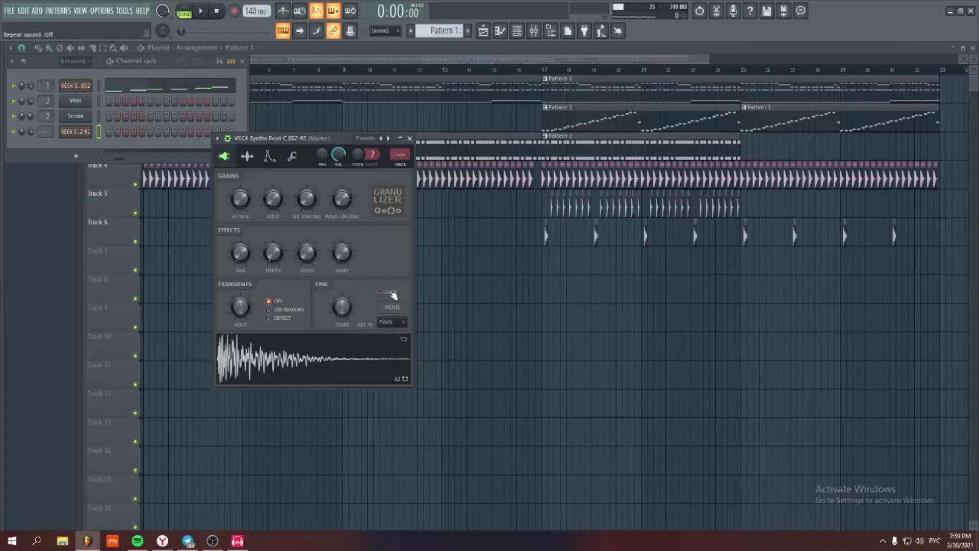
pyautogui.click(390, 292)
# Audition the new granulizer channel and adjust its grain spacing and wave spacing
pyautogui.press('z')
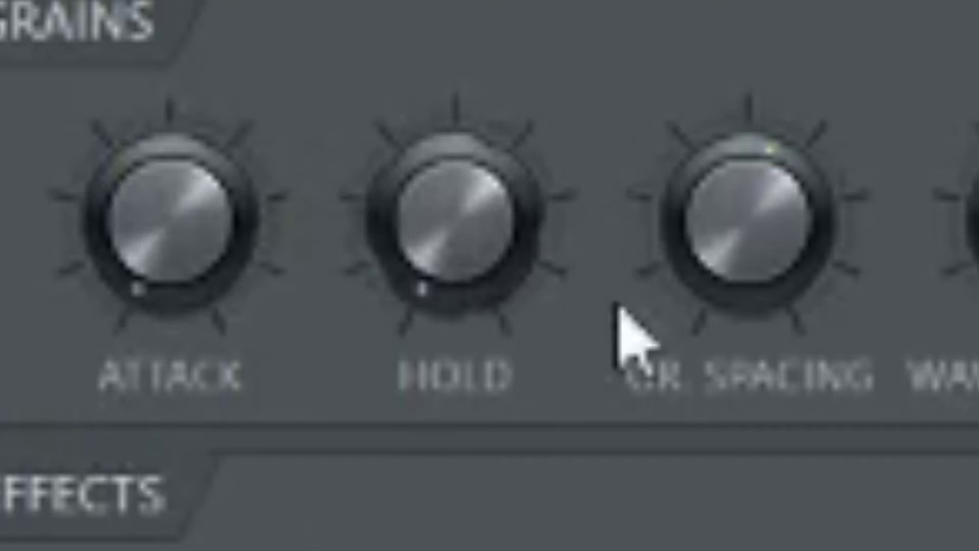
pyautogui.moveTo(306, 199); pyautogui.dragTo(306, 244)
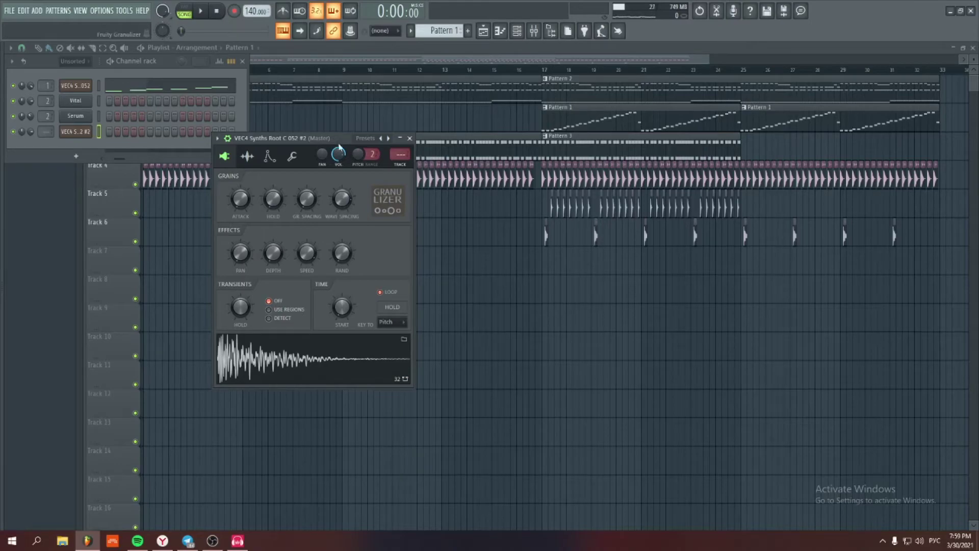
pyautogui.moveTo(342, 198)
pyautogui.mouseDown()
pyautogui.moveTo(343, 185)
pyautogui.moveTo(343, 206)
pyautogui.mouseUp()
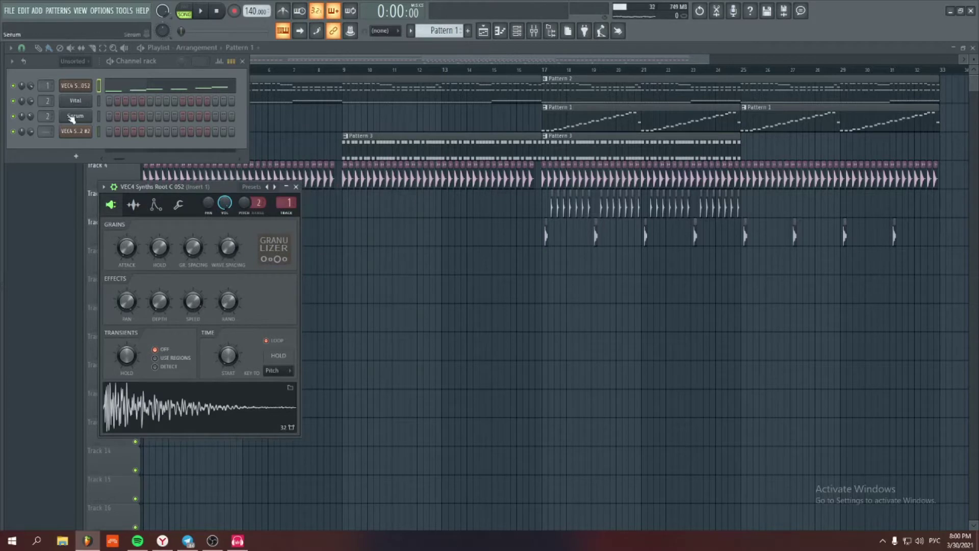
# Compare the original and new VEC4 Synths Root C 052 granulizer channels, and audition the new one with several notes
pyautogui.click(79, 88)
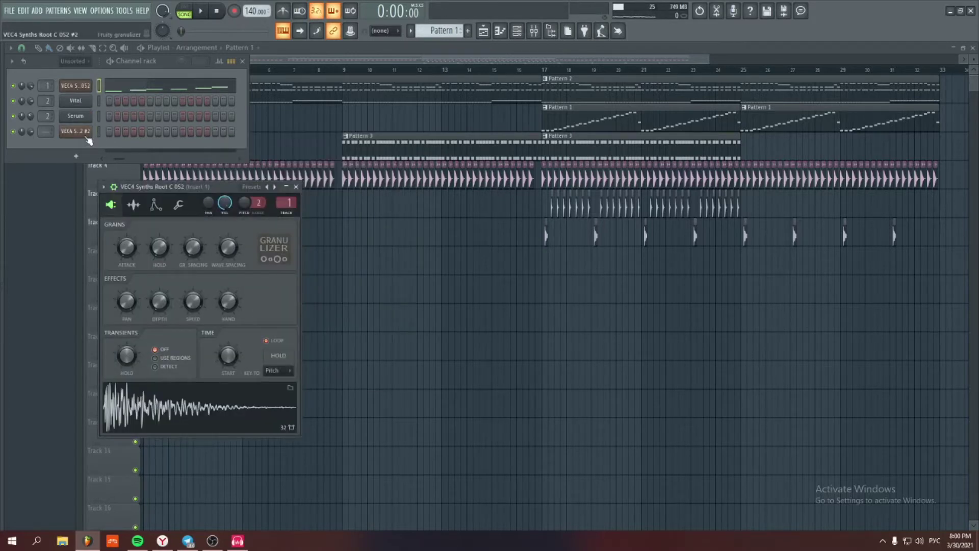
pyautogui.click(87, 137)
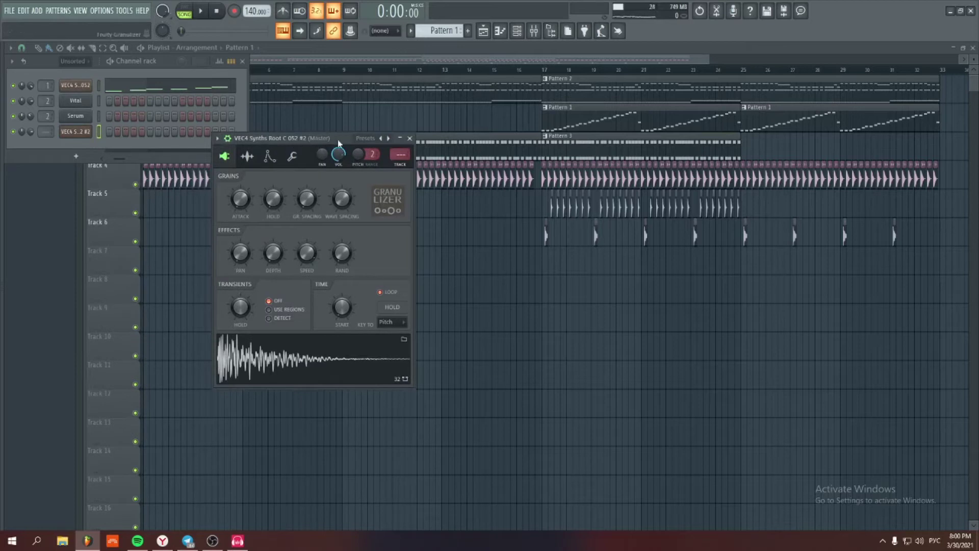
pyautogui.press('v')
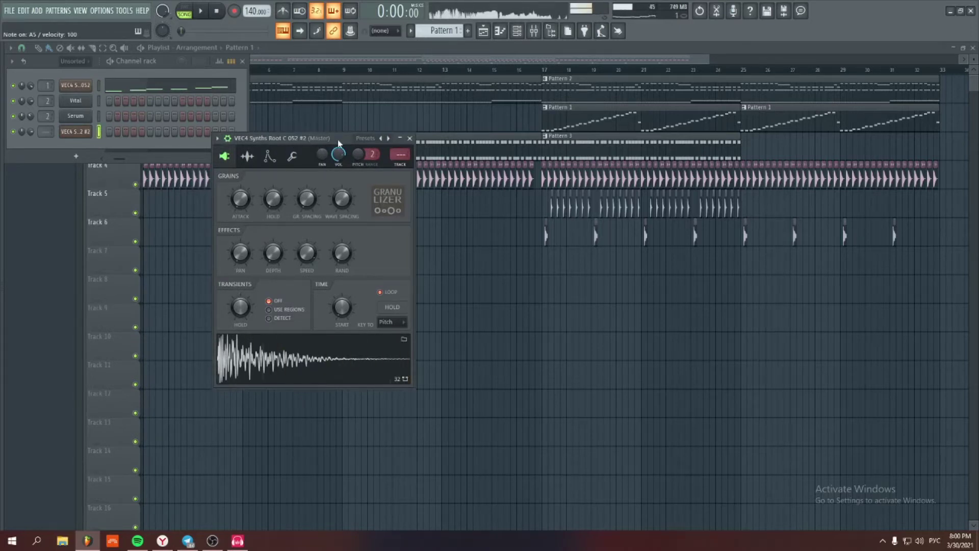
pyautogui.press('n')
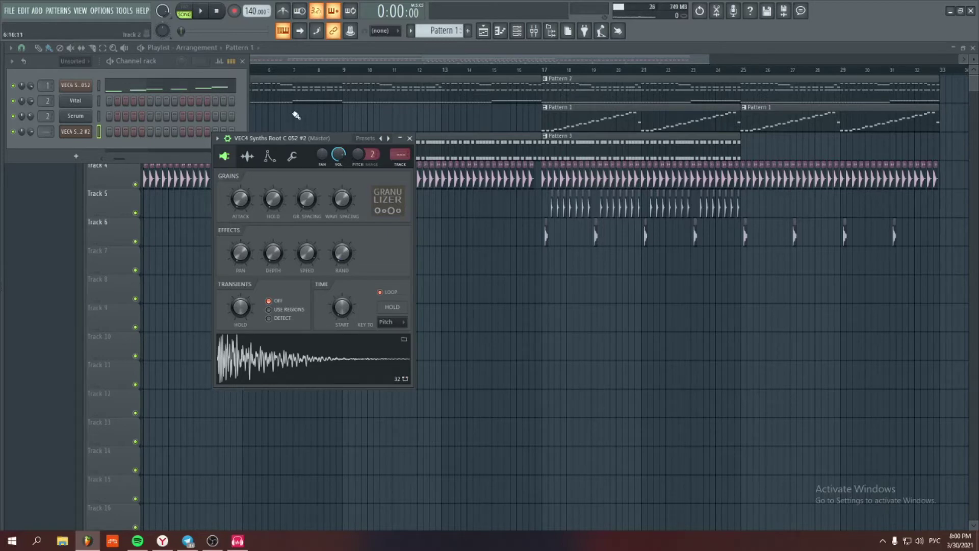
# Open Pattern 2's notes for VEC4 Synths Root C 052 in the piano roll and play the pattern alone in pattern mode
pyautogui.doubleClick(331, 93)
pyautogui.scroll(1, 527, 62)
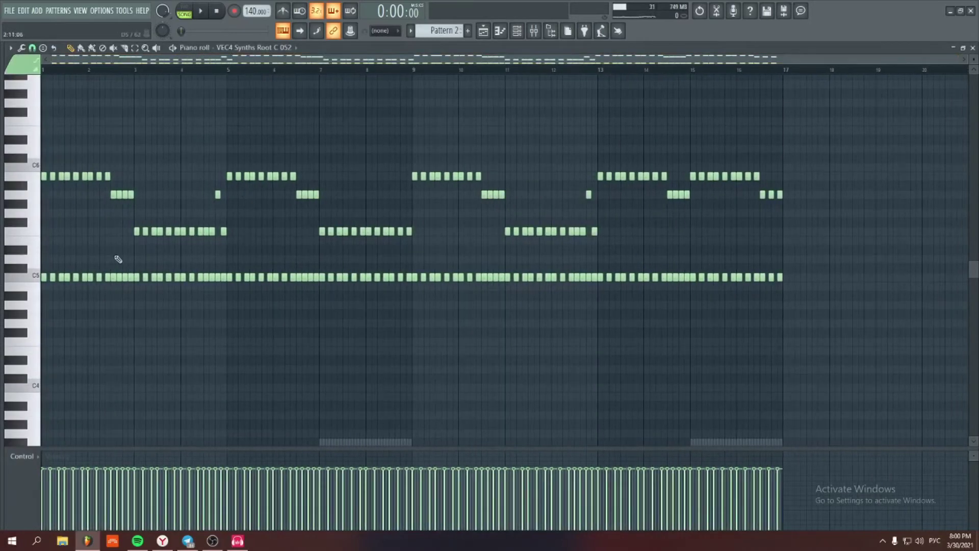
pyautogui.click(972, 48)
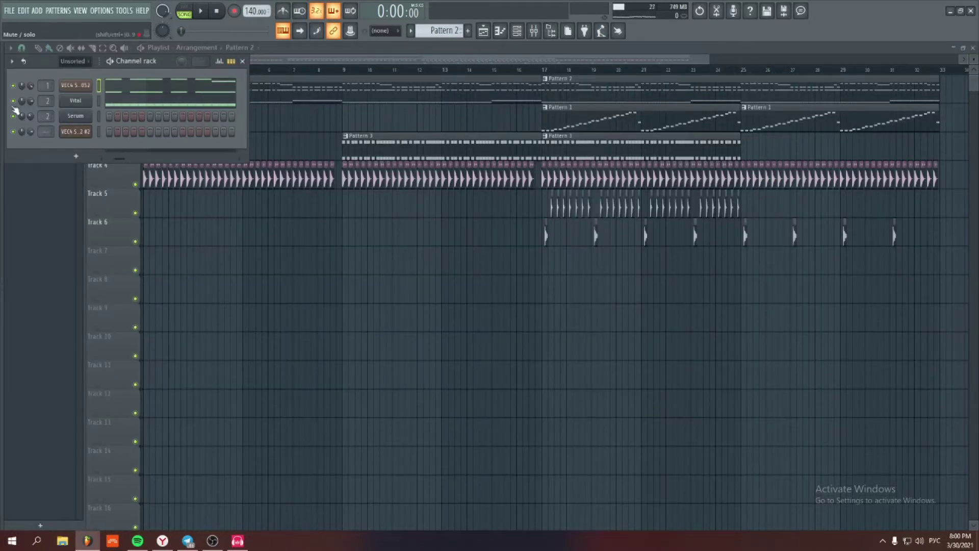
pyautogui.doubleClick(135, 91)
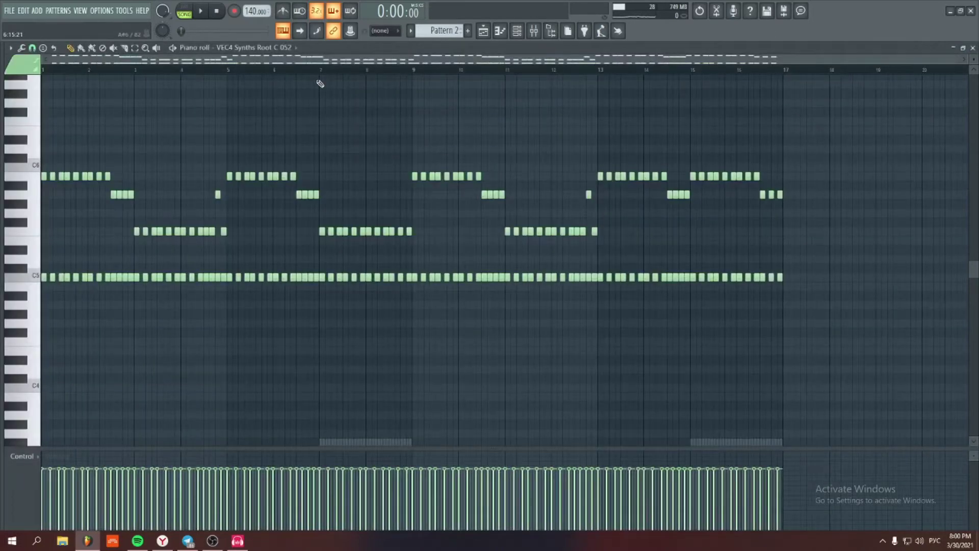
pyautogui.click(193, 11)
pyautogui.click(548, 339)
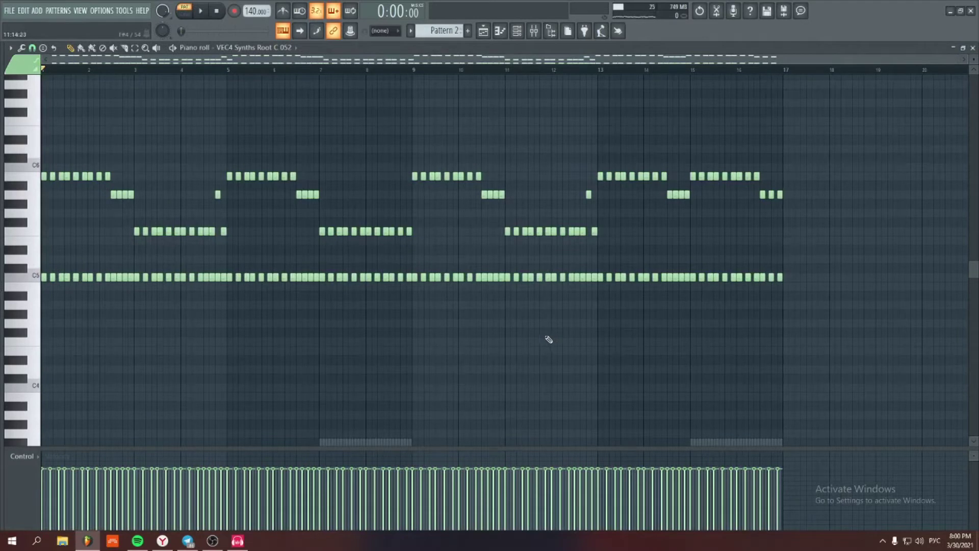
pyautogui.click(209, 15)
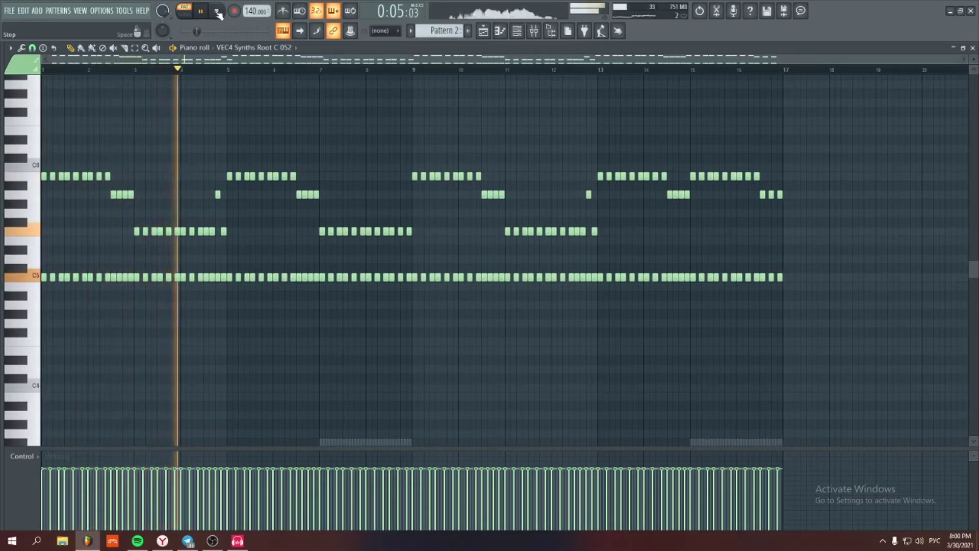
pyautogui.click(216, 11)
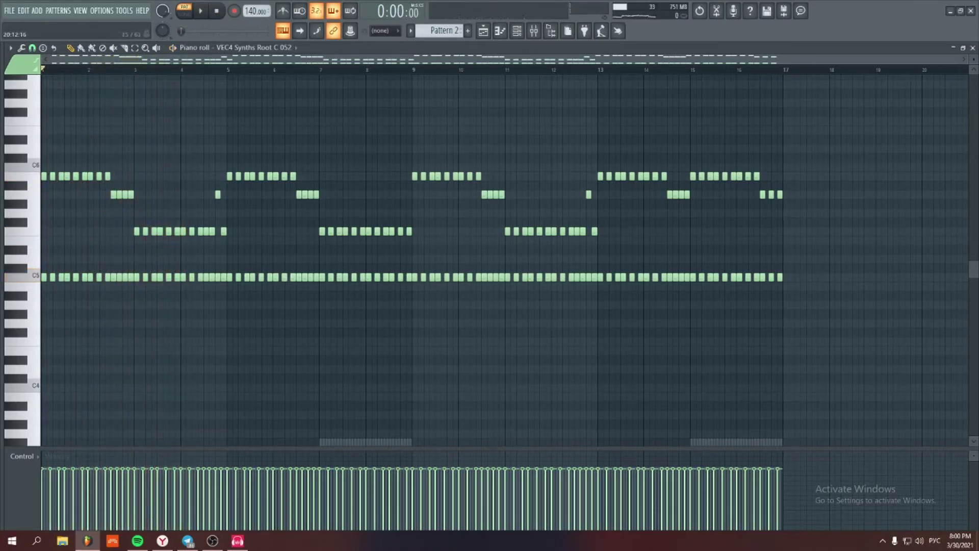
# Adjust the wave spacing of VEC4 Synths Root C 052 #2 and route the original VEC4 Synths Root C 052 channel to mixer insert 1
pyautogui.click(973, 49)
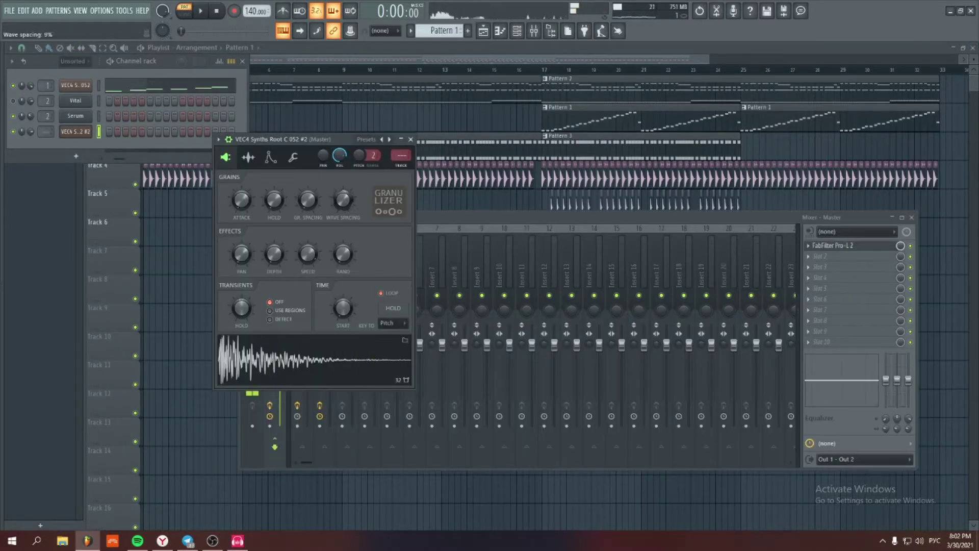
pyautogui.moveTo(343, 200); pyautogui.dragTo(344, 204)
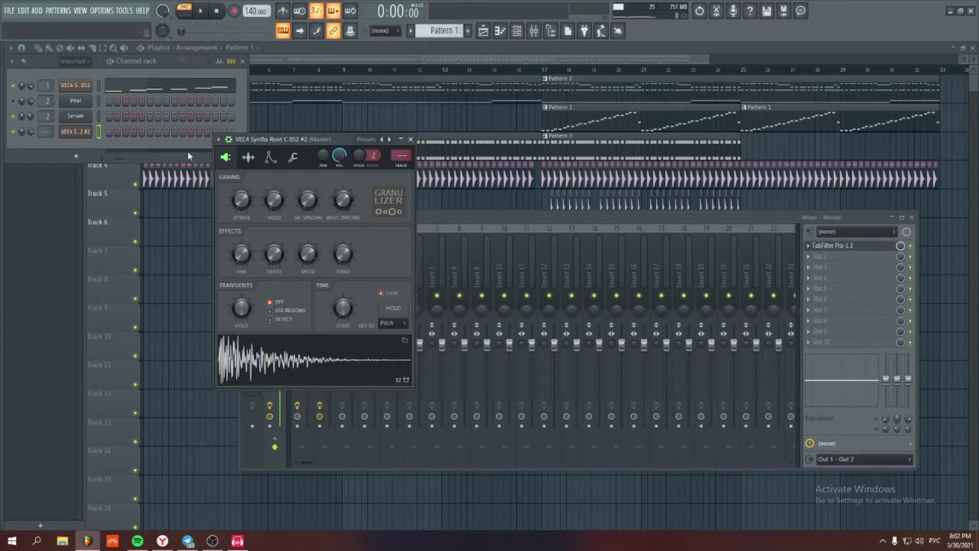
pyautogui.click(76, 86)
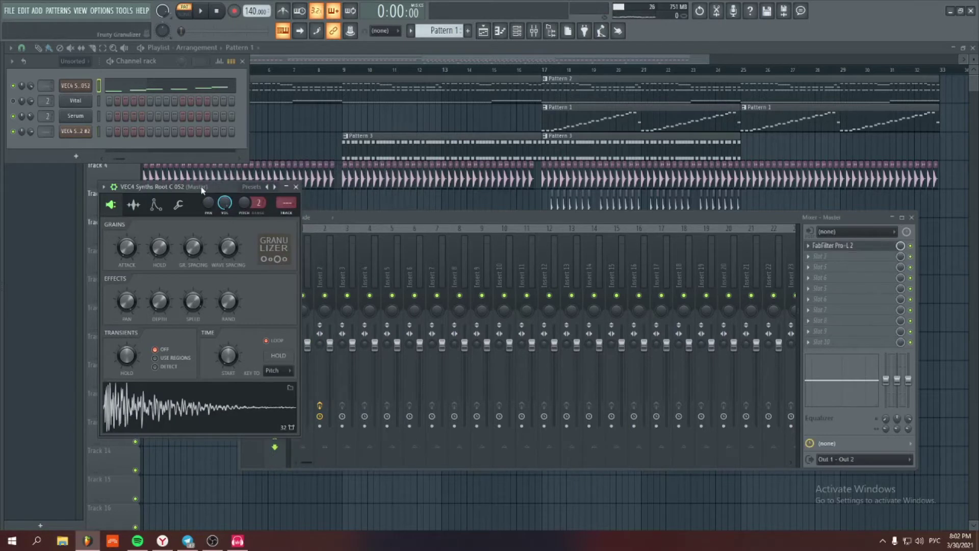
pyautogui.moveTo(204, 187); pyautogui.dragTo(294, 156)
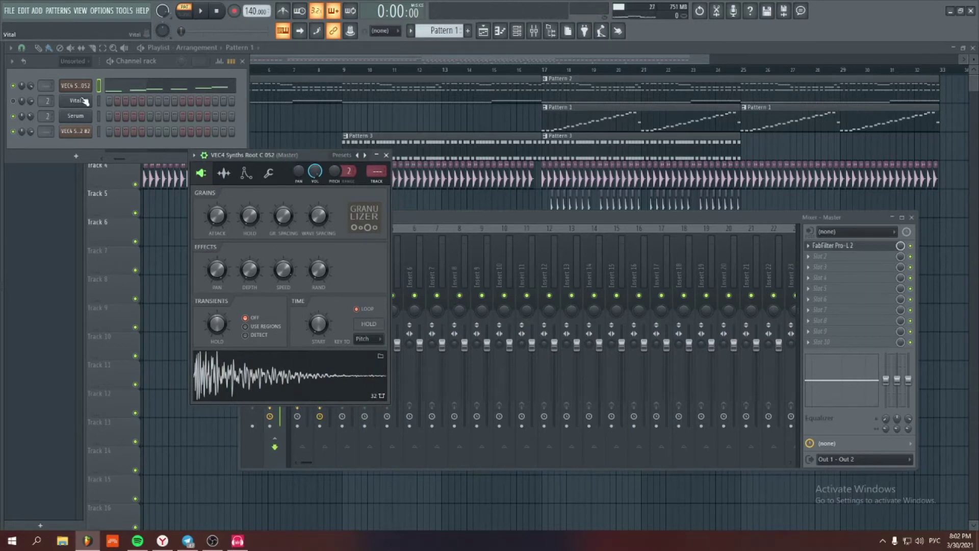
pyautogui.scroll(1, 47, 86)
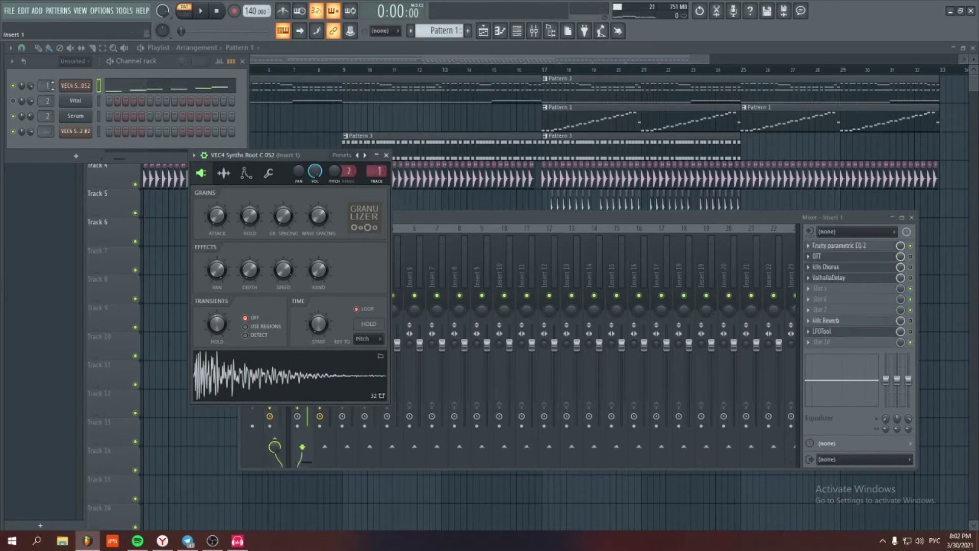
# Open Fruity Parametric EQ 2 on mixer insert 1 and raise band 4's level while auditioning the synth
pyautogui.click(435, 220)
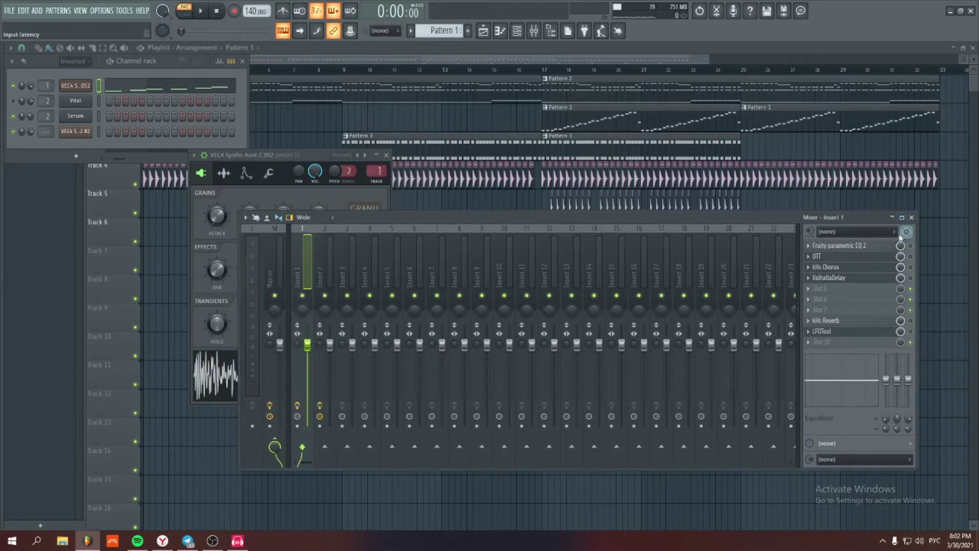
pyautogui.click(857, 250)
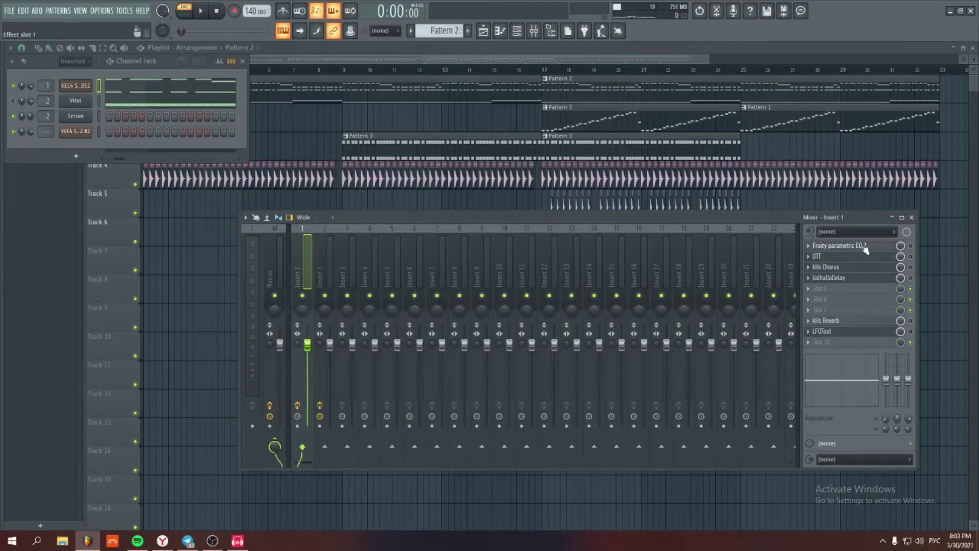
pyautogui.click(877, 248)
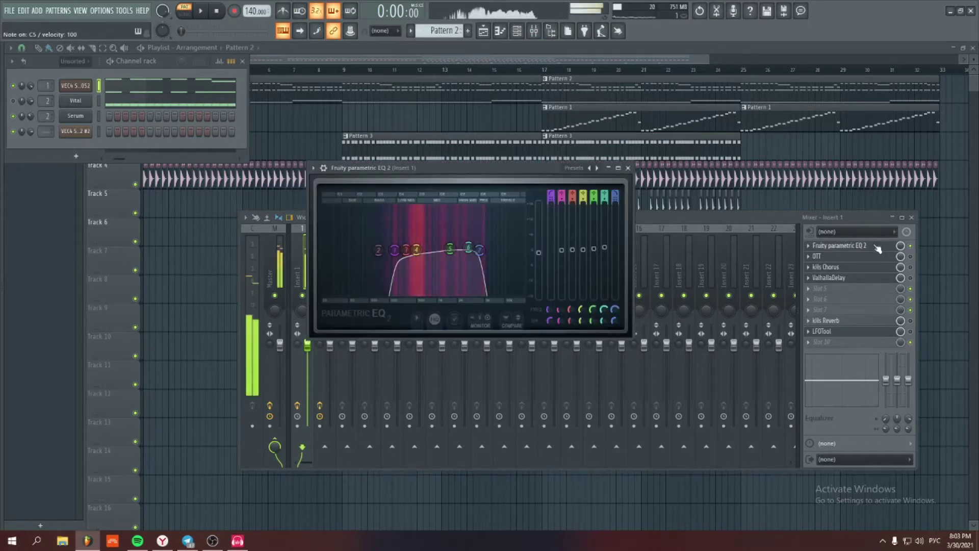
pyautogui.rightClick(584, 257)
pyautogui.press('space')
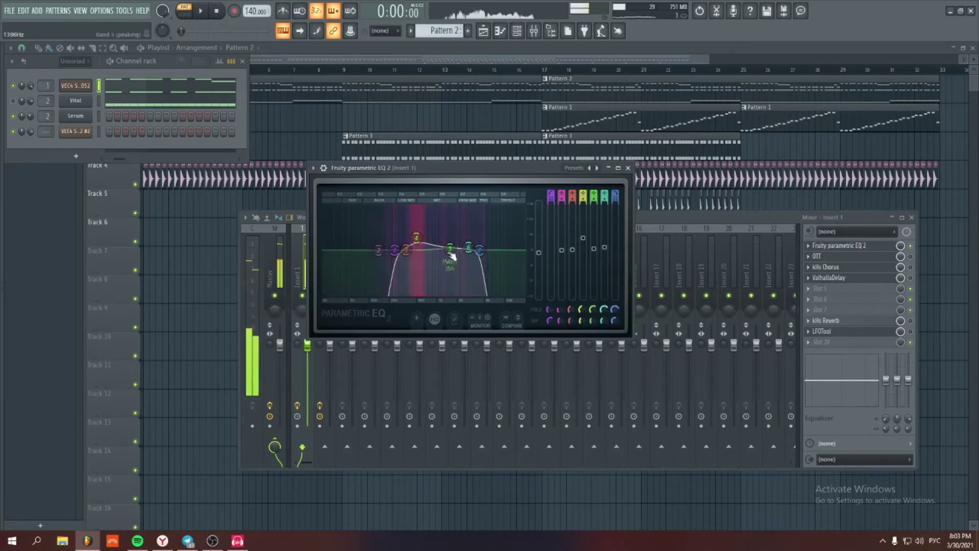
pyautogui.moveTo(416, 249); pyautogui.dragTo(416, 237)
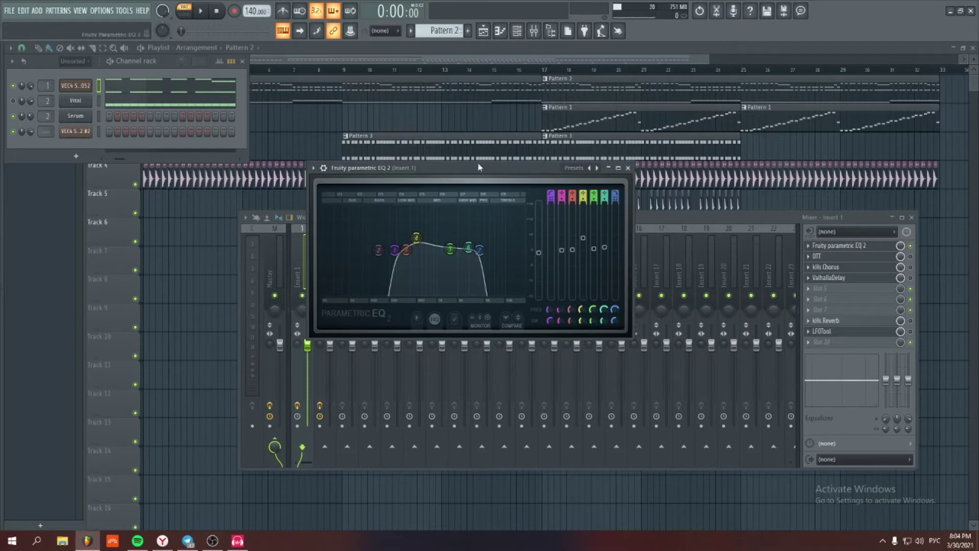
pyautogui.press('space')
pyautogui.moveTo(422, 250); pyautogui.dragTo(426, 248)
# Open OTT on insert 1 and audition the synth through the multiband compression
pyautogui.click(822, 256)
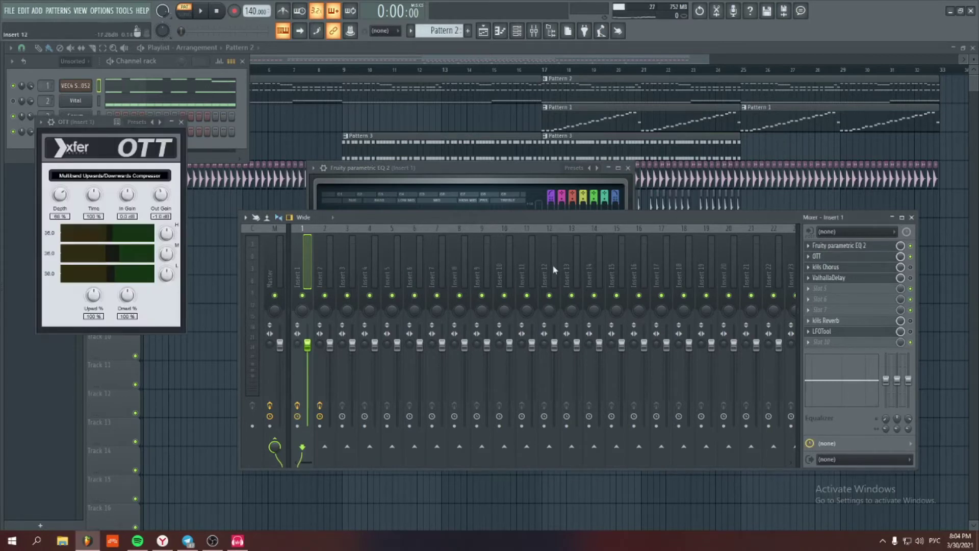
pyautogui.press('z')
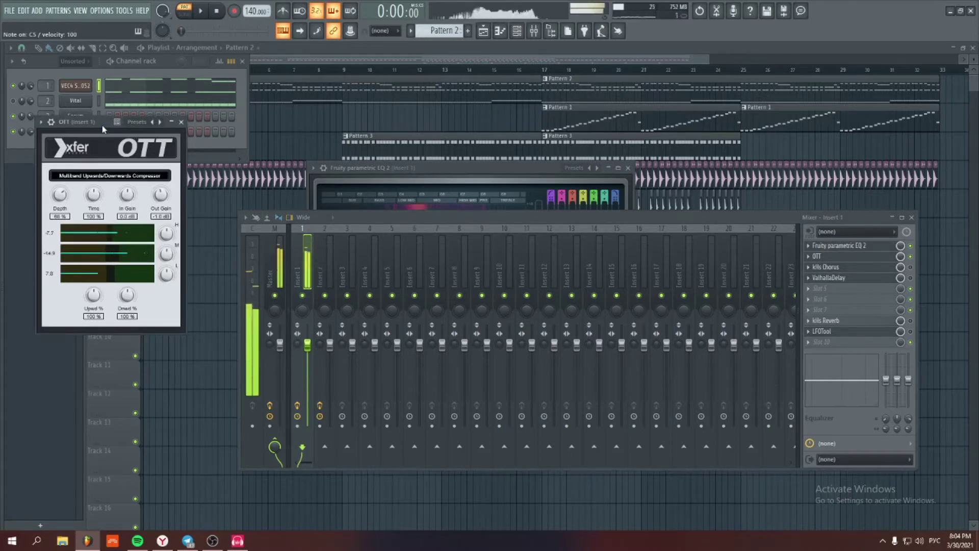
pyautogui.moveTo(102, 124); pyautogui.dragTo(107, 119)
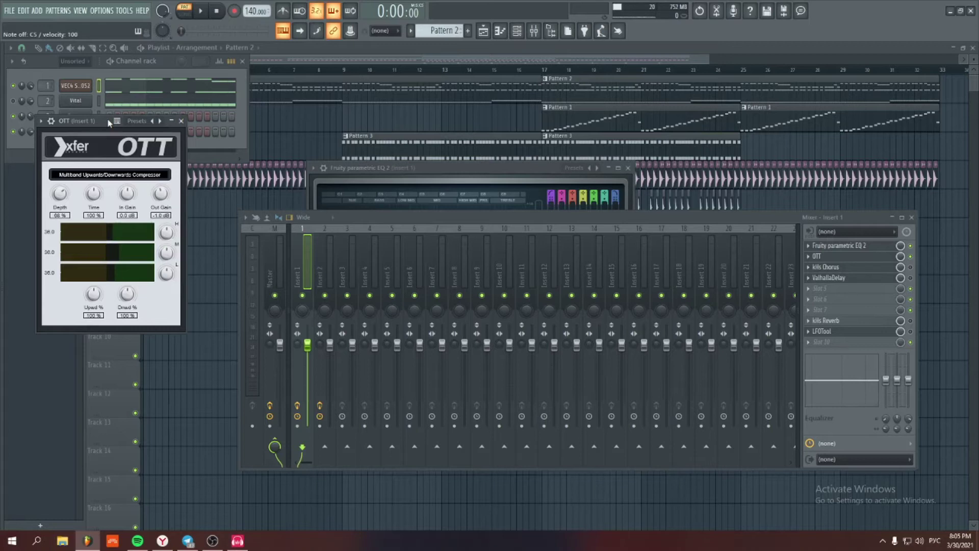
# Open kHs Chorus on insert 1 and switch the effect on for the synth
pyautogui.click(836, 267)
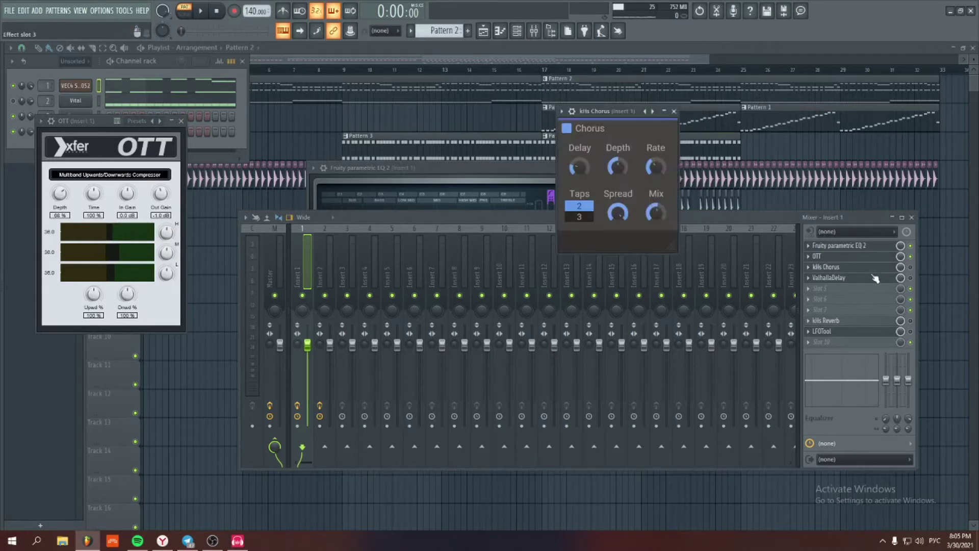
pyautogui.click(912, 280)
pyautogui.click(194, 74)
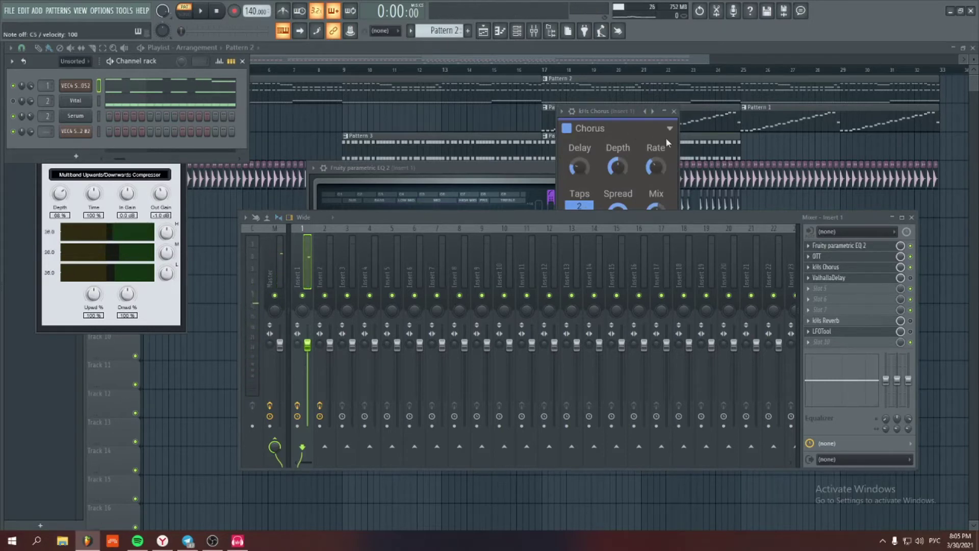
# Examine the ValhallaDelay settings of the PITCH-Dotted8thDetuned preset on insert 1
pyautogui.click(867, 280)
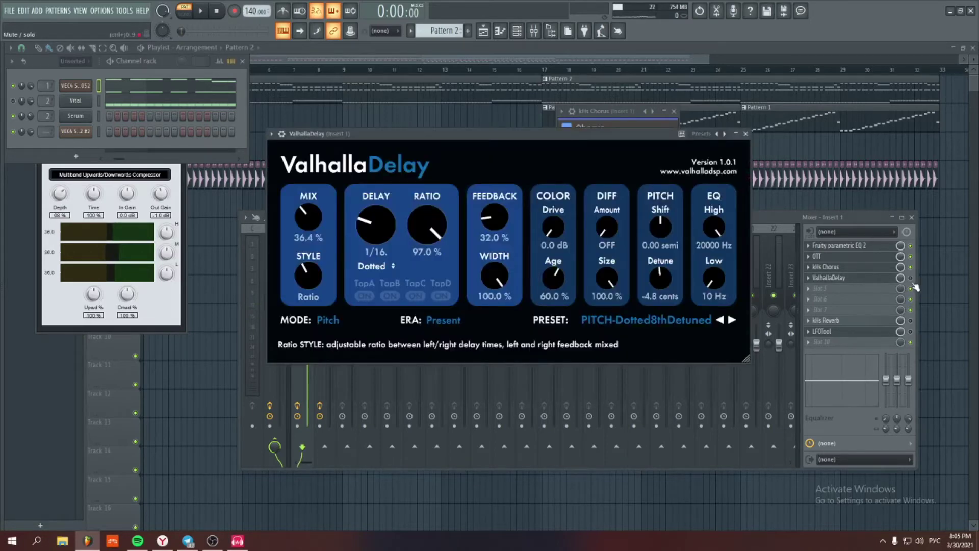
pyautogui.click(861, 277)
pyautogui.click(603, 134)
# Open kHs Reverb on insert 1, switch it on and play Pattern 2 through it
pyautogui.click(871, 329)
pyautogui.click(857, 324)
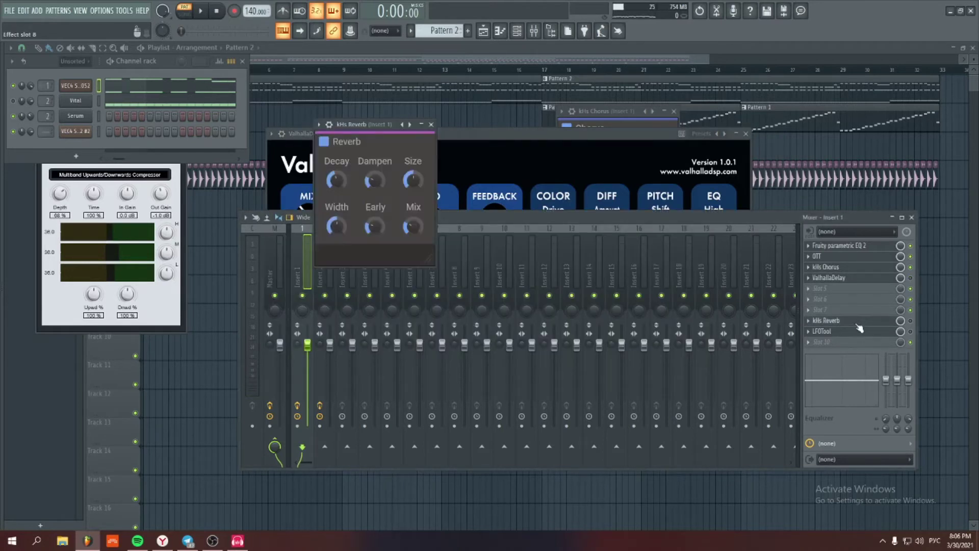
pyautogui.click(841, 321)
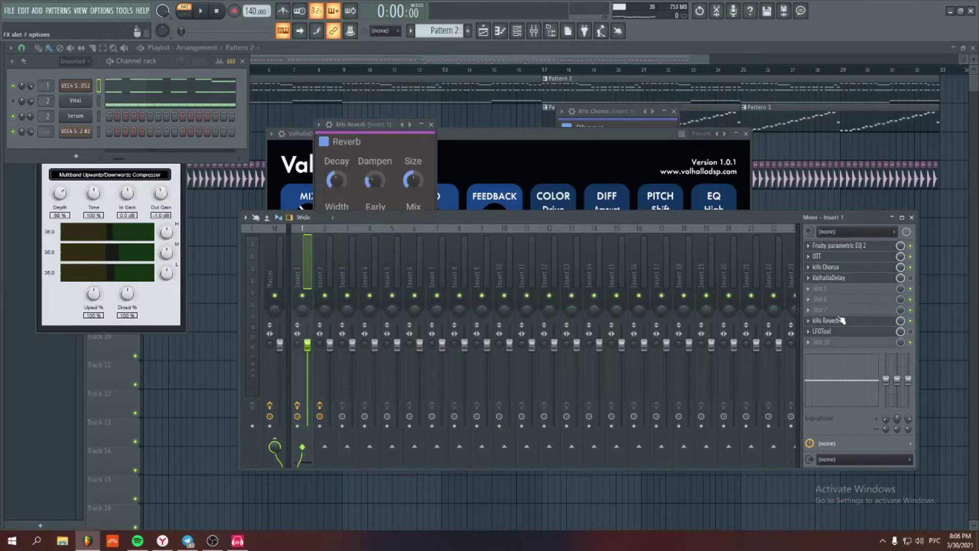
pyautogui.press('space')
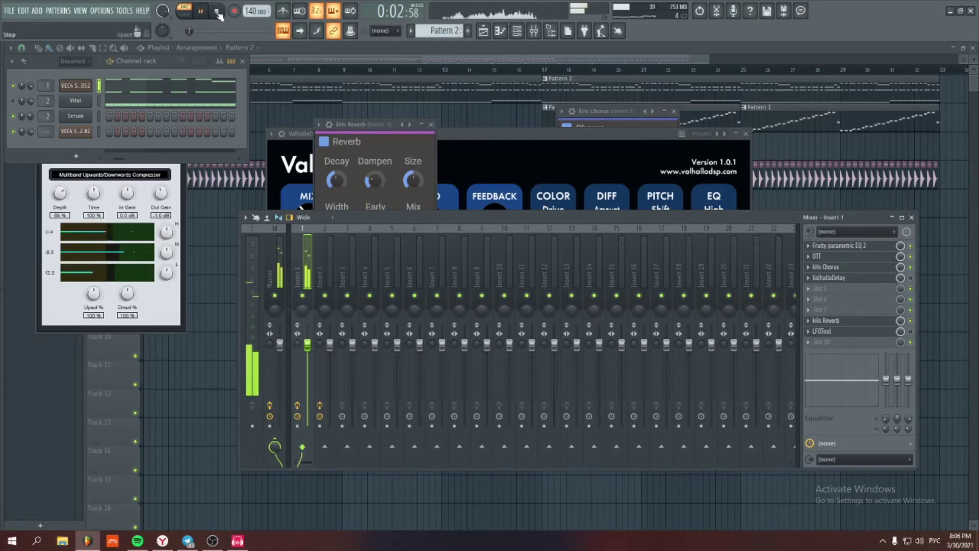
pyautogui.click(218, 12)
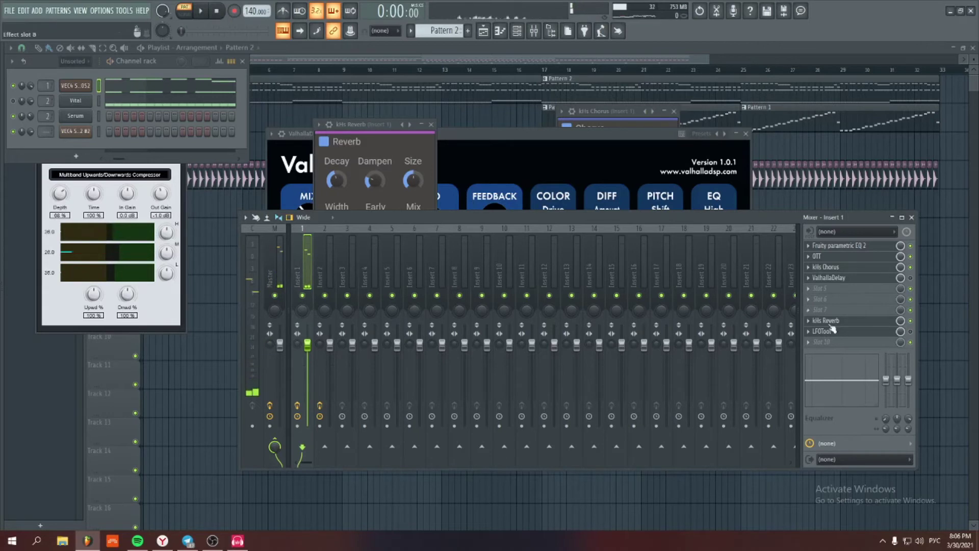
# Open LFOTool on insert 1, switch it on and play Pattern 2 to hear the volume ducking
pyautogui.click(859, 333)
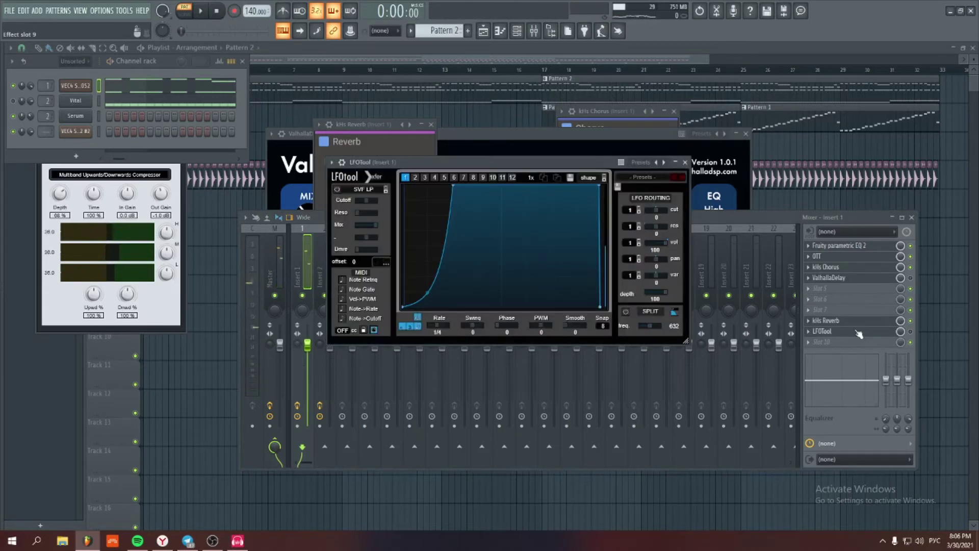
pyautogui.click(914, 334)
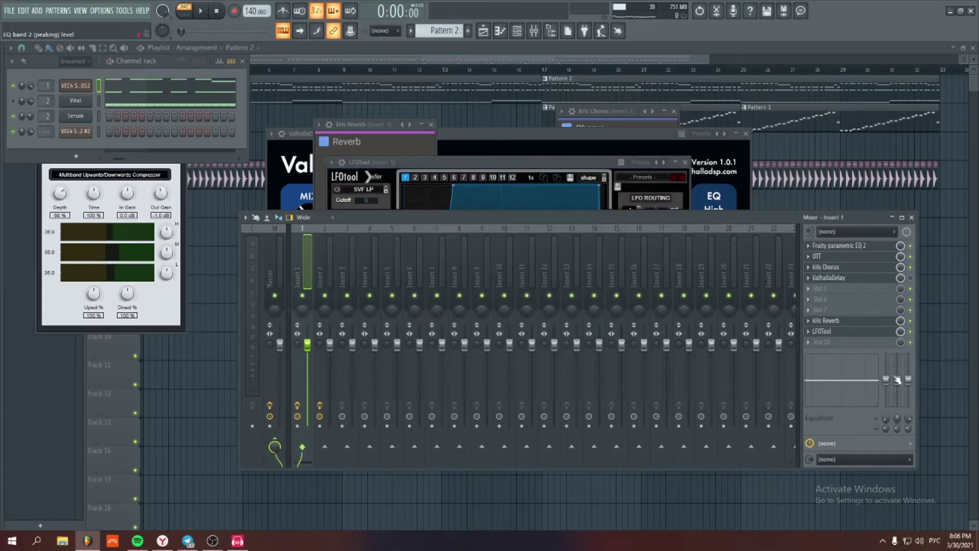
pyautogui.click(203, 12)
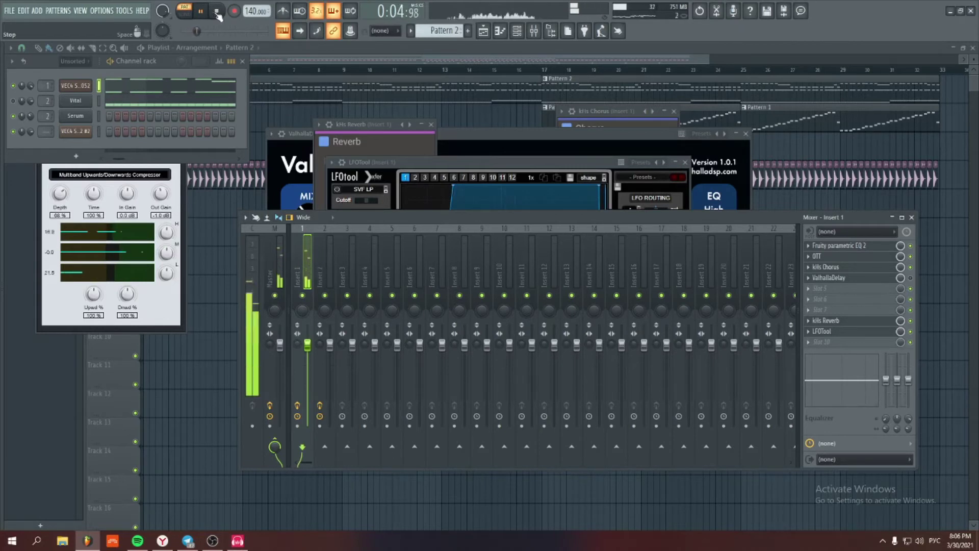
pyautogui.click(216, 12)
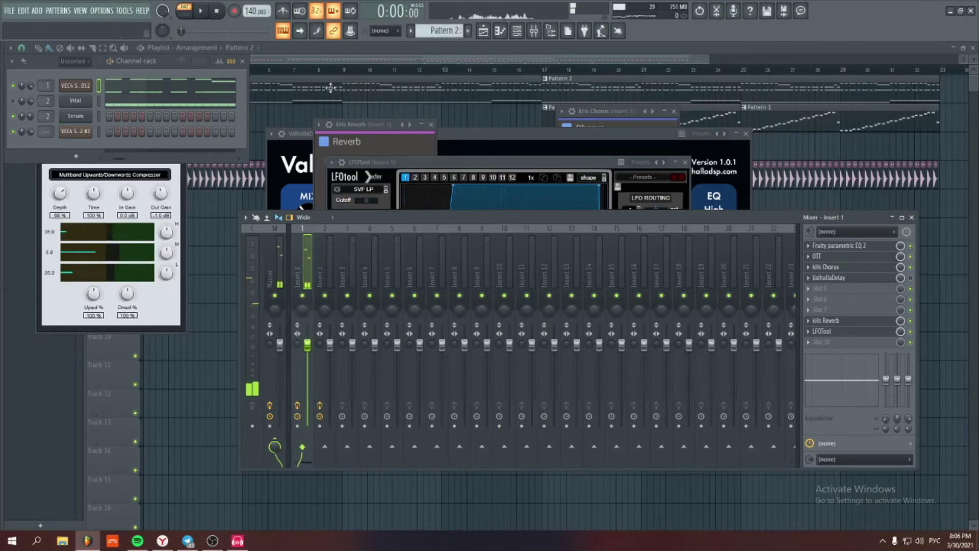
# Switch on ValhallaDelay on insert 1 and play Pattern 2 with the full effects chain
pyautogui.click(855, 278)
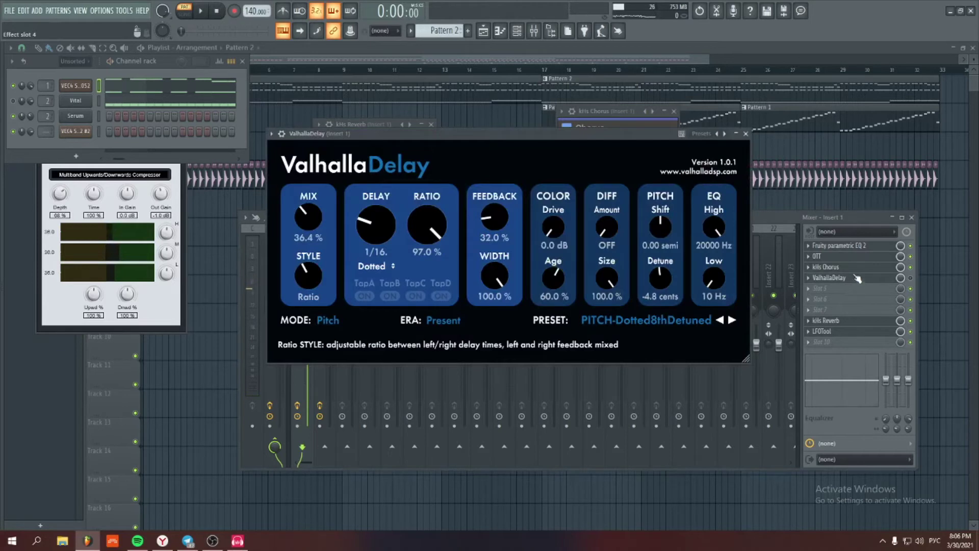
pyautogui.click(915, 283)
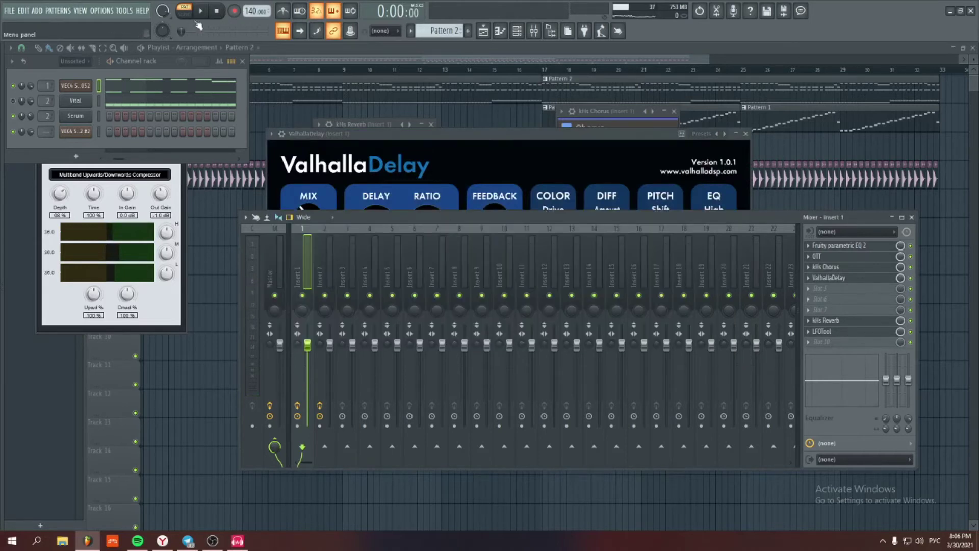
pyautogui.click(210, 10)
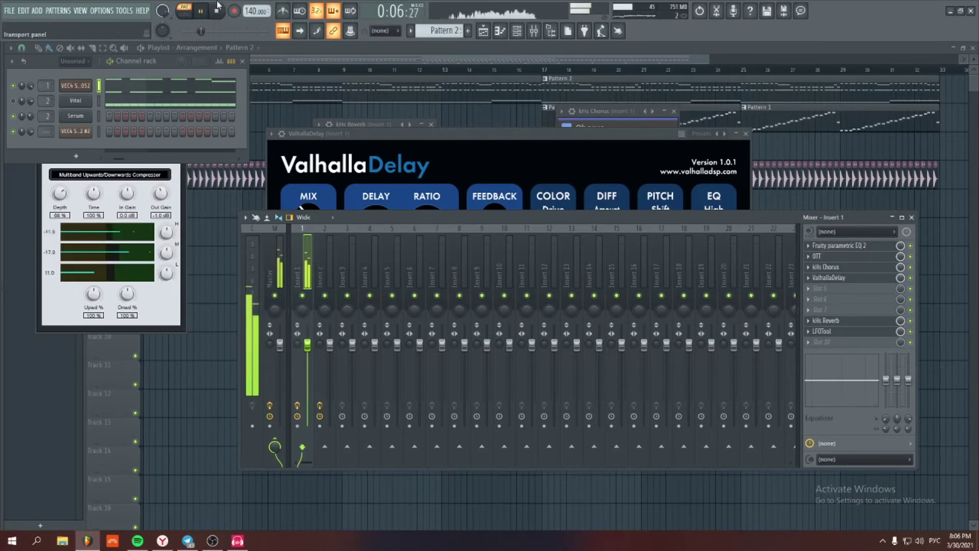
pyautogui.click(217, 10)
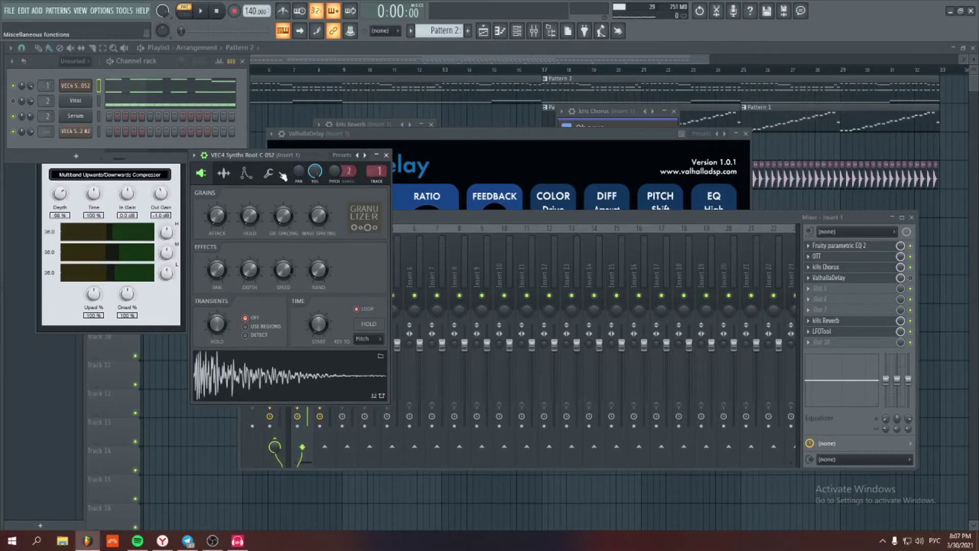
# Examine Vital's bass notes for Pattern 2 in the piano roll, then return to the playlist
pyautogui.click(226, 106)
pyautogui.scroll(-4, 494, 196)
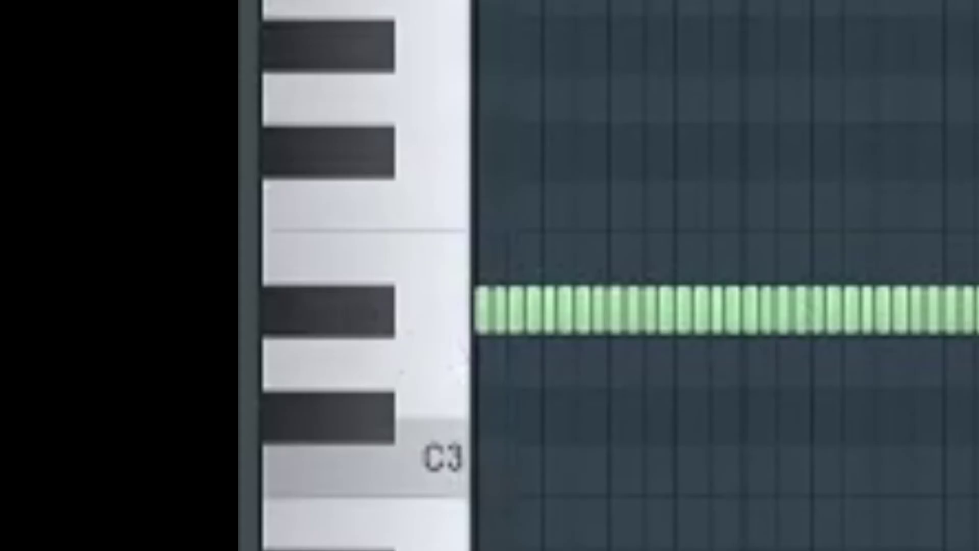
pyautogui.click(973, 49)
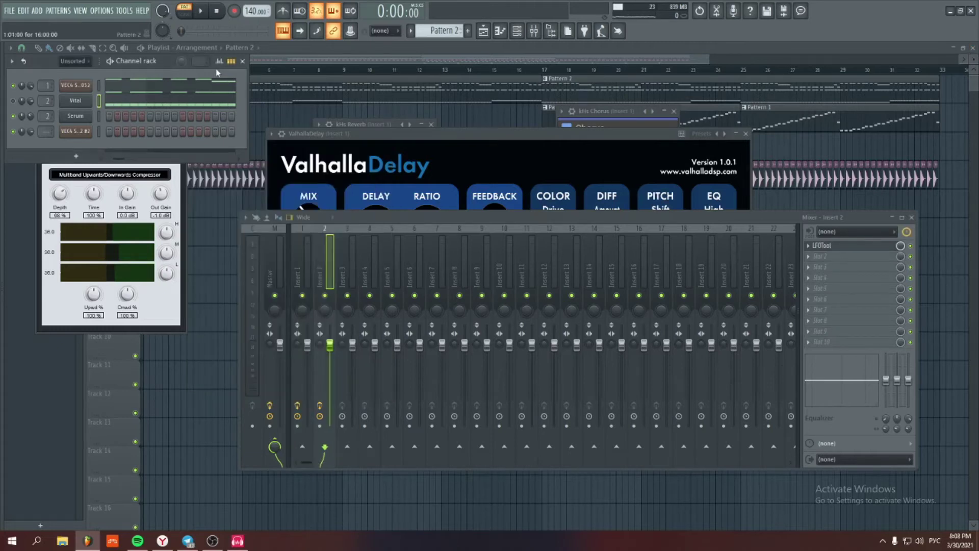
# Show Envelope 2 of Vital's deep house bass patch and play Pattern 2 with Vital on and VEC4 Synths Root C 052 muted
pyautogui.click(75, 101)
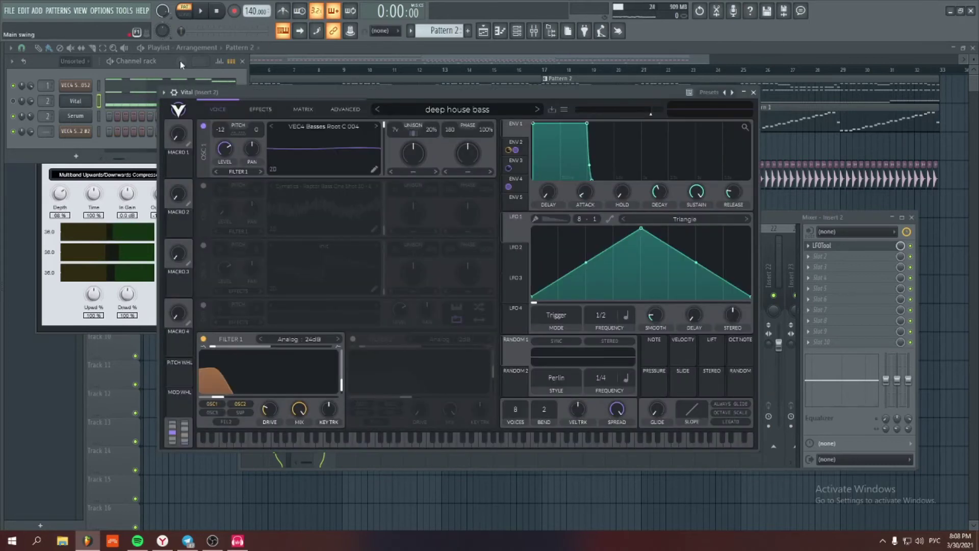
pyautogui.click(516, 148)
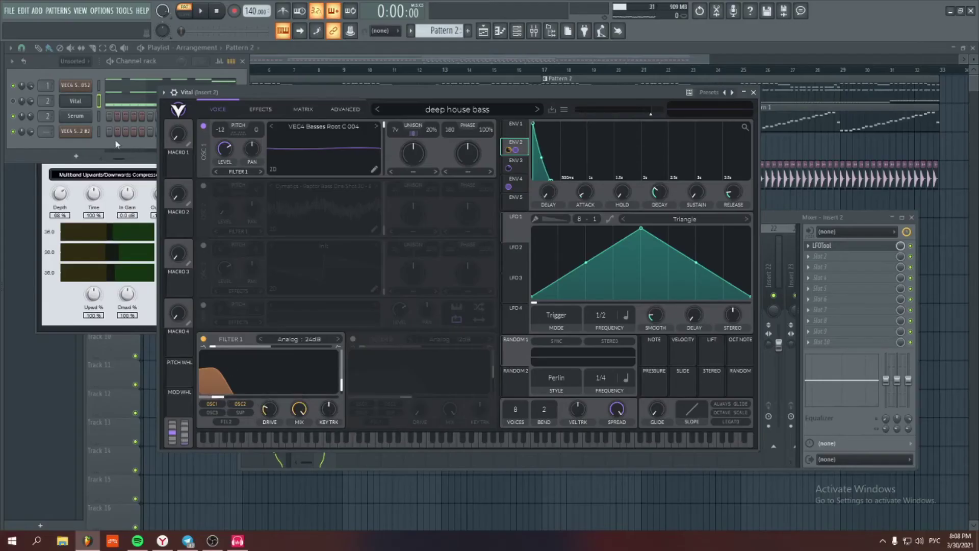
pyautogui.click(117, 145)
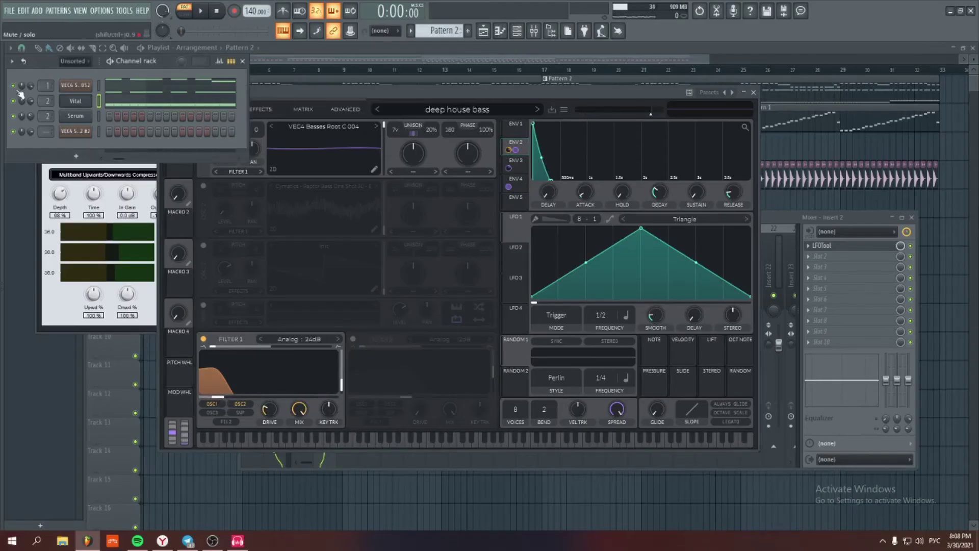
pyautogui.click(201, 13)
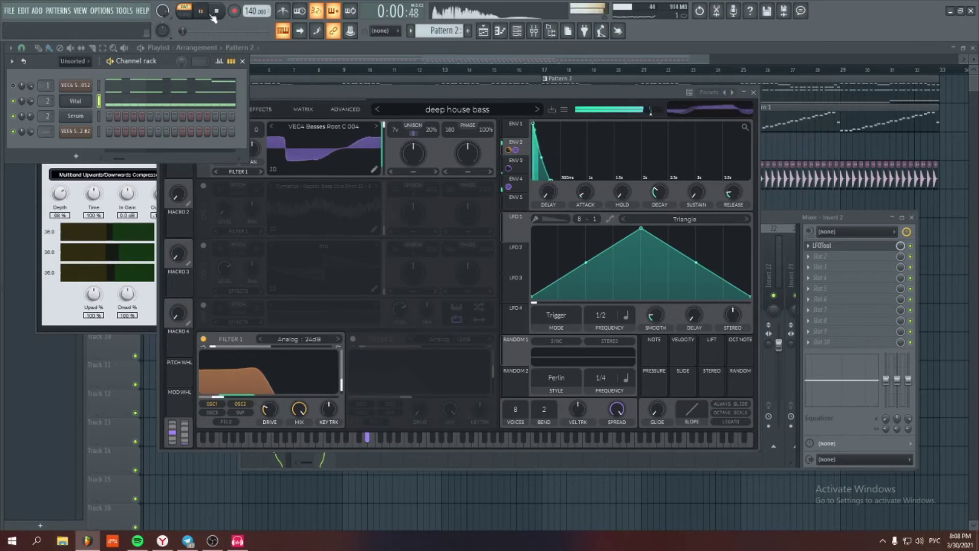
pyautogui.click(217, 12)
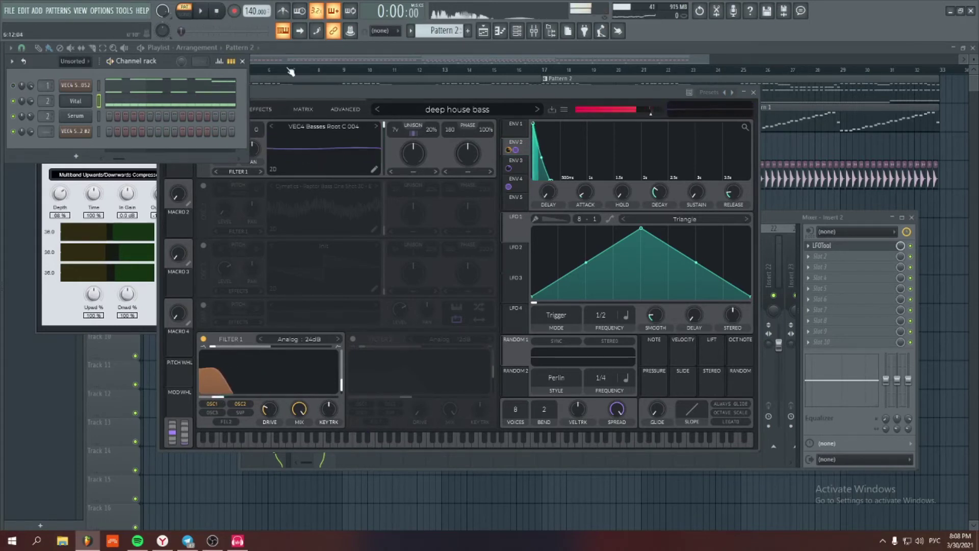
# Show the effects page of Vital's deep house bass patch, then close Vital and select the VEC4 Synths Root C 052 channel
pyautogui.click(263, 109)
pyautogui.click(263, 109)
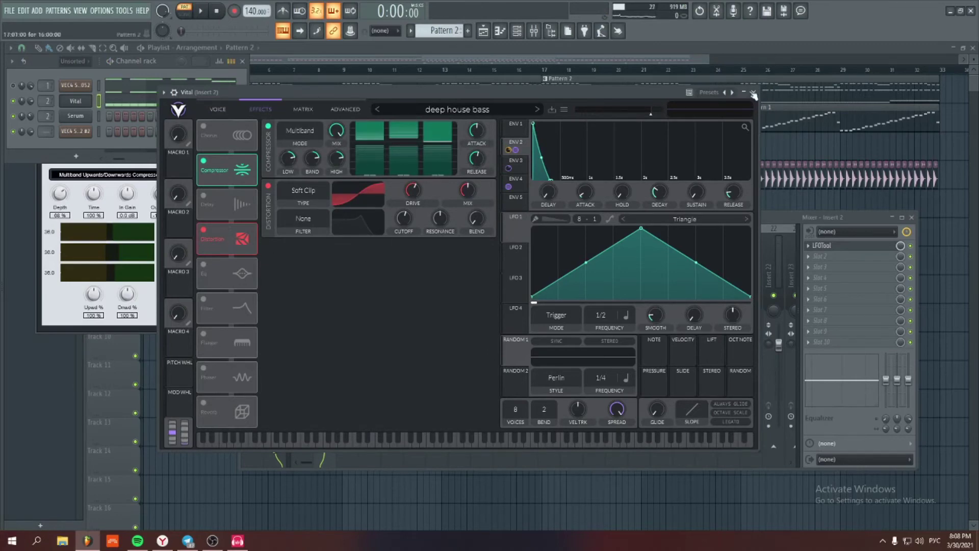
pyautogui.click(90, 90)
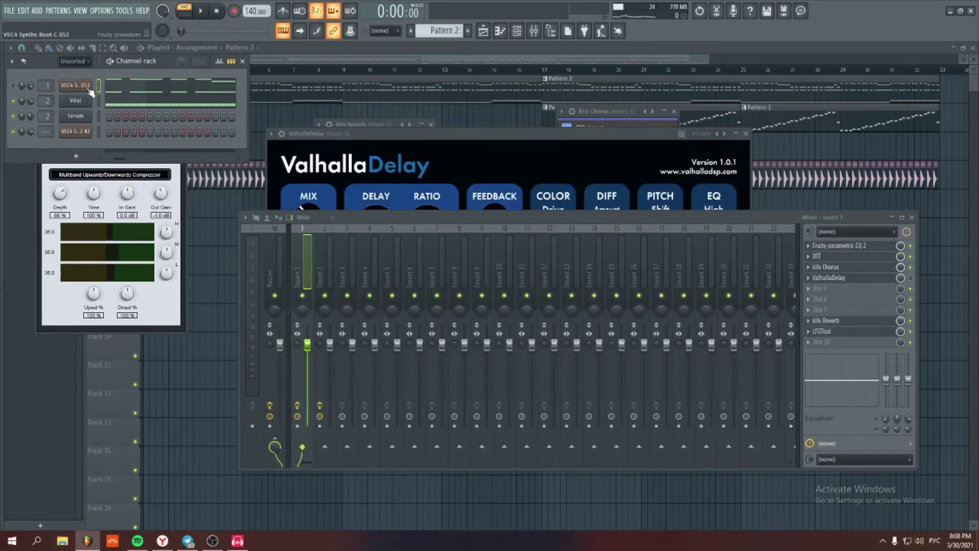
# Play Pattern 1 and examine the VEC4 Synths Root C 052 notes in the piano roll, comparing their octave with the surrounding ones
pyautogui.click(90, 91)
pyautogui.click(90, 91)
pyautogui.click(204, 13)
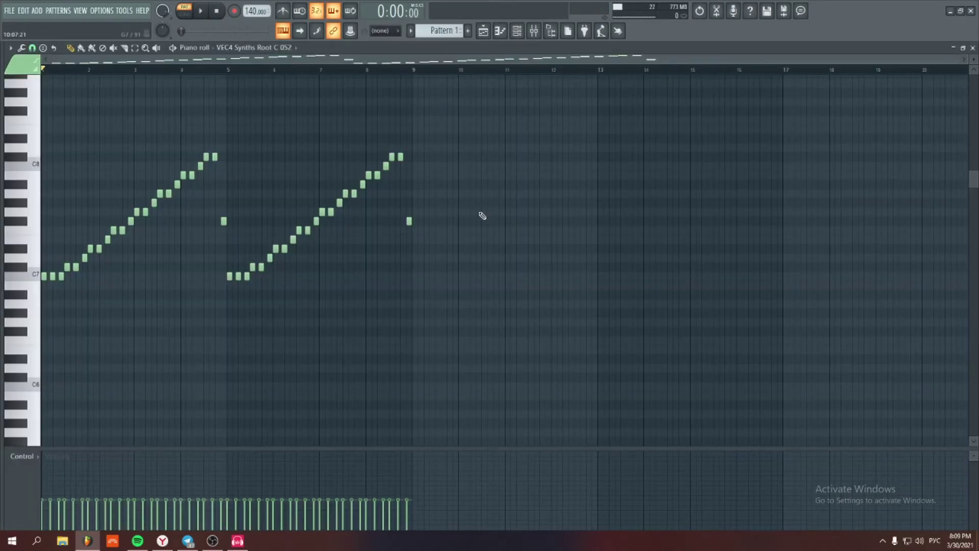
pyautogui.scroll(8, 482, 215)
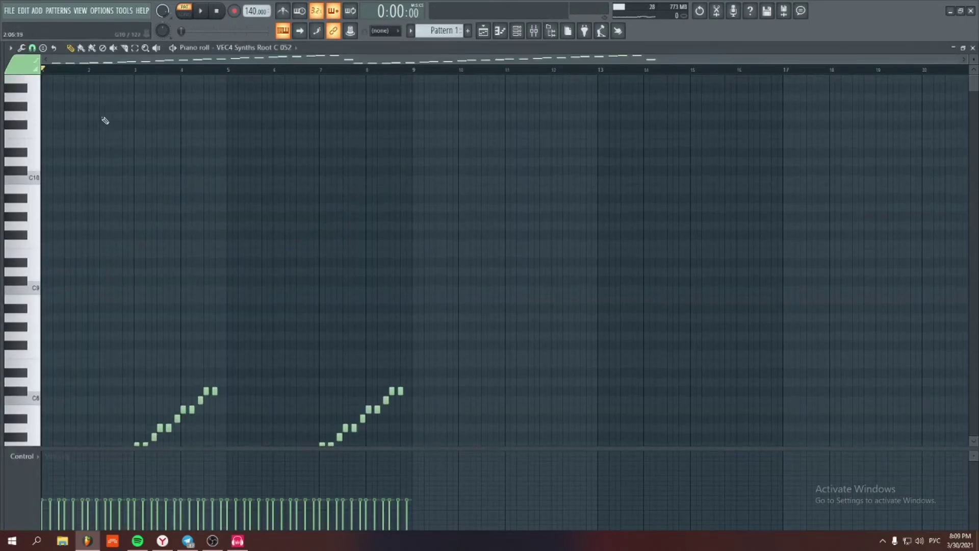
pyautogui.scroll(-20, 330, 306)
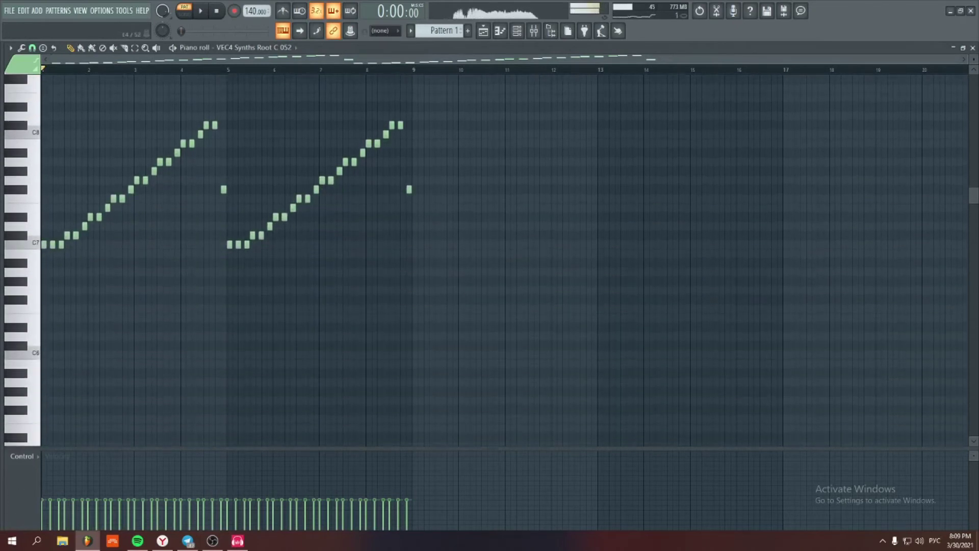
pyautogui.scroll(16, 309, 219)
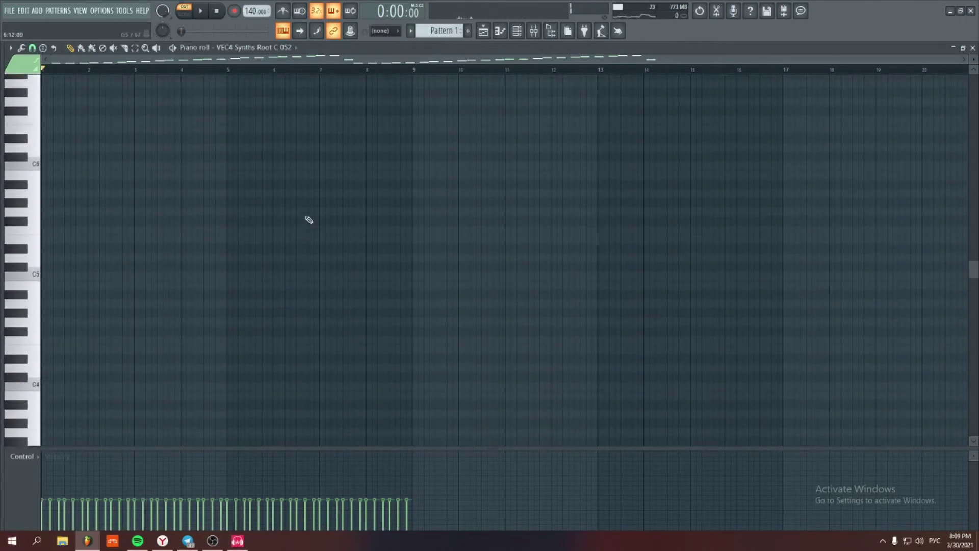
pyautogui.scroll(-5, 309, 219)
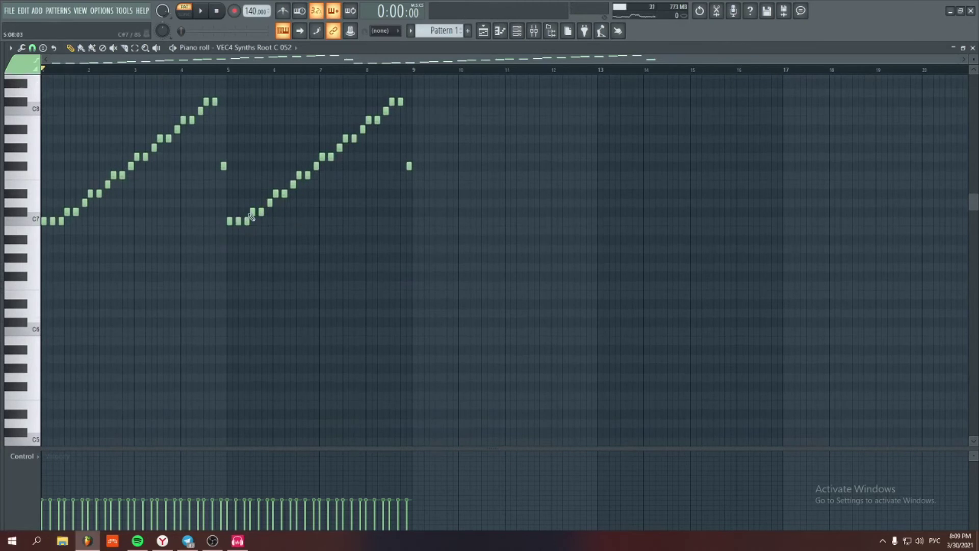
# Audition the VEC4 Synths Root C 052 sound key by key on the piano roll keyboard, rising from C7
pyautogui.click(40, 225)
pyautogui.click(18, 212)
pyautogui.click(18, 194)
pyautogui.click(22, 175)
pyautogui.click(18, 149)
pyautogui.click(20, 123)
pyautogui.click(17, 92)
# Play Pattern 1 from the piano roll, stop it and return to the playlist
pyautogui.click(203, 12)
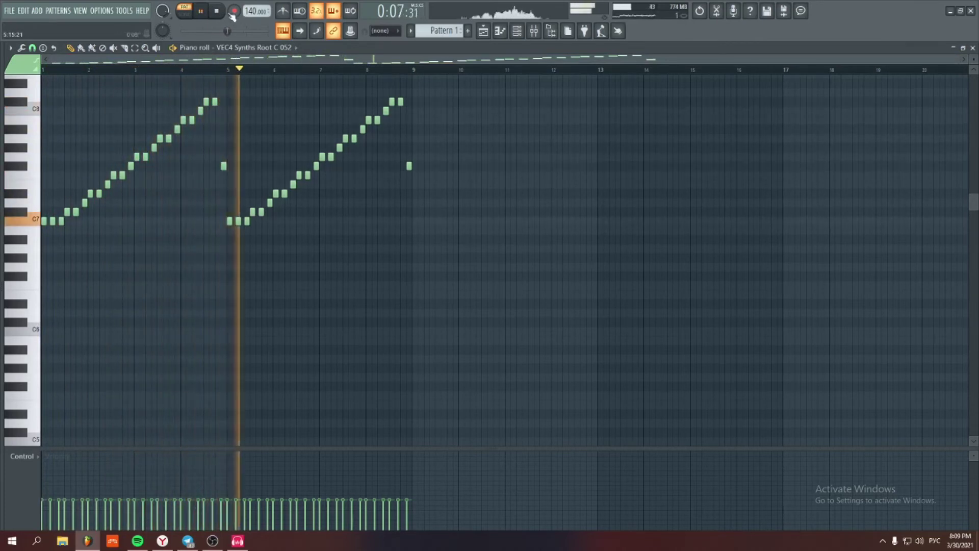
pyautogui.press('space')
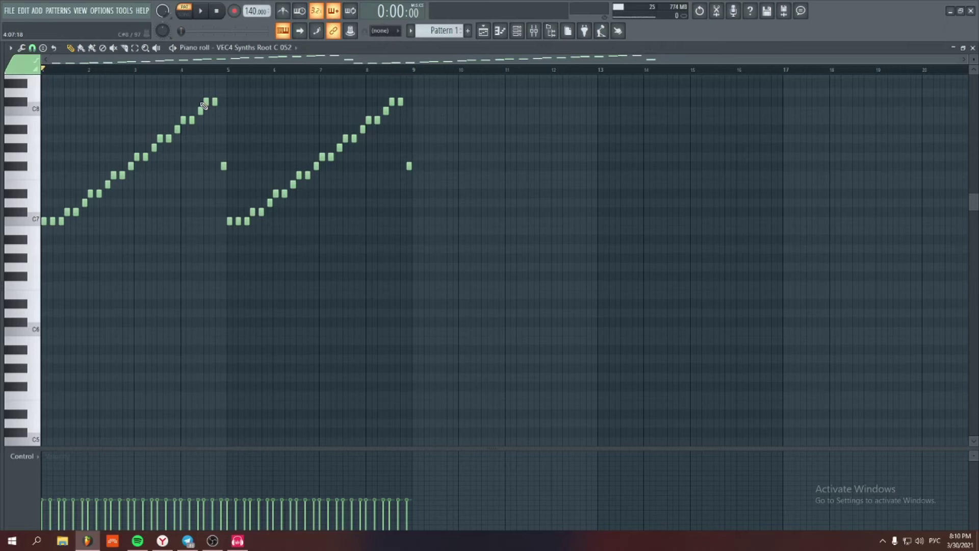
pyautogui.click(973, 47)
# Switch to Pattern 3, open Serum to audition a few notes, and show its effects chain down to the equalizer
pyautogui.scroll(-2, 451, 30)
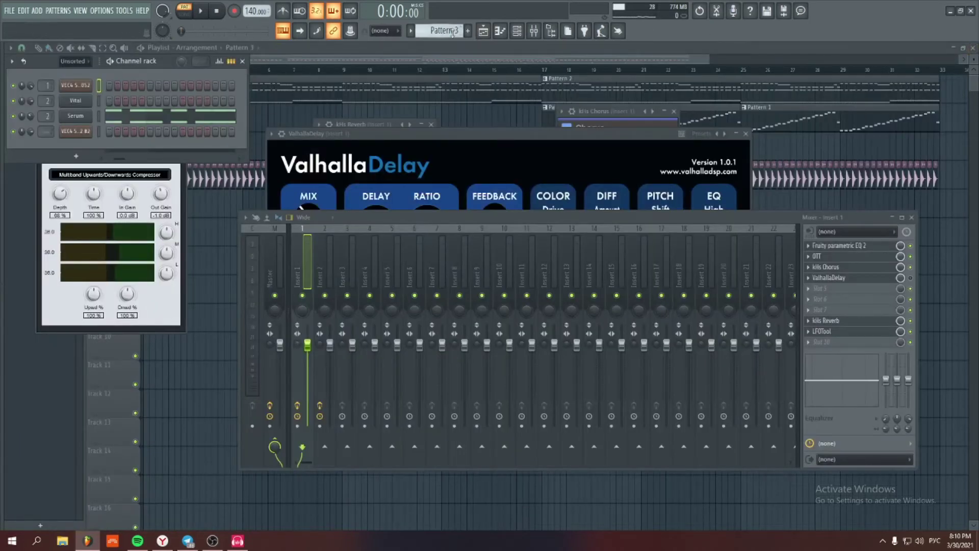
pyautogui.click(75, 116)
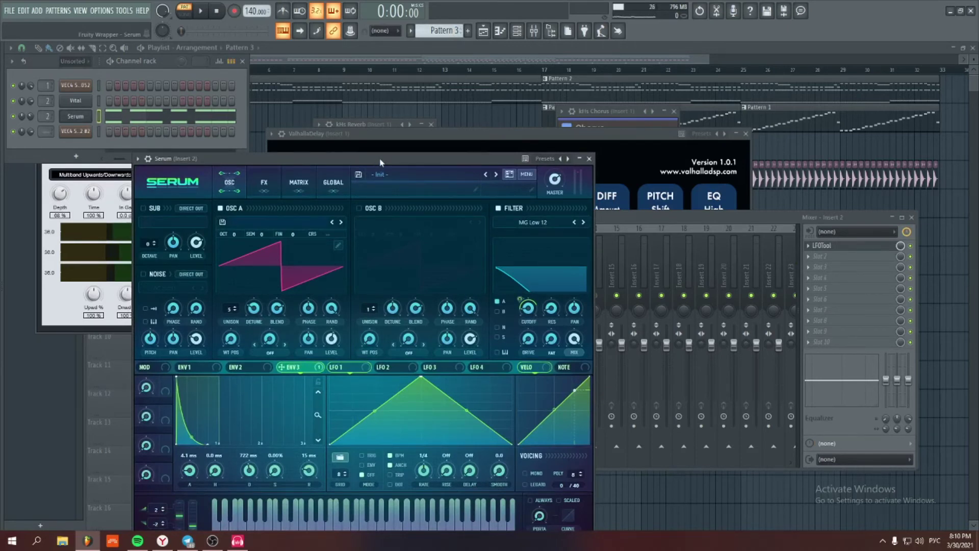
pyautogui.press('b')
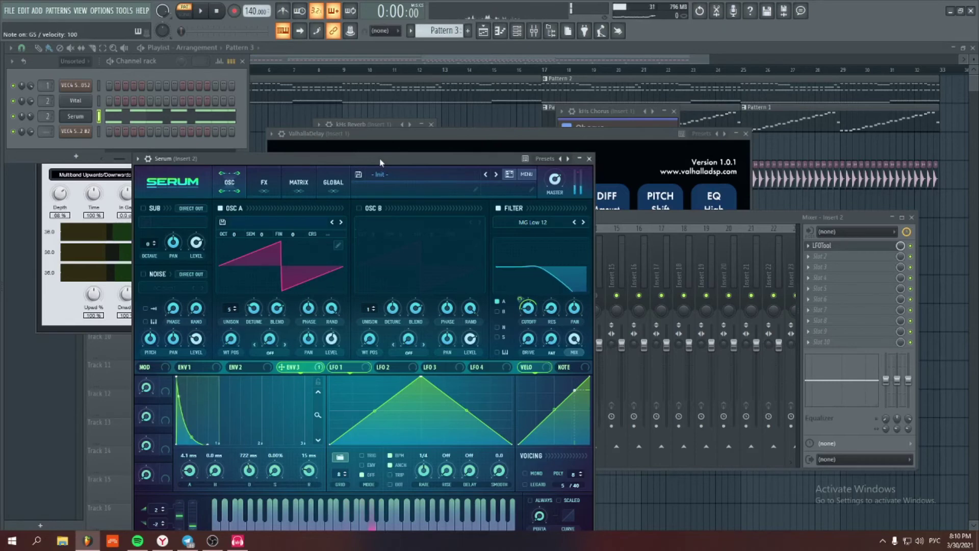
pyautogui.press('v')
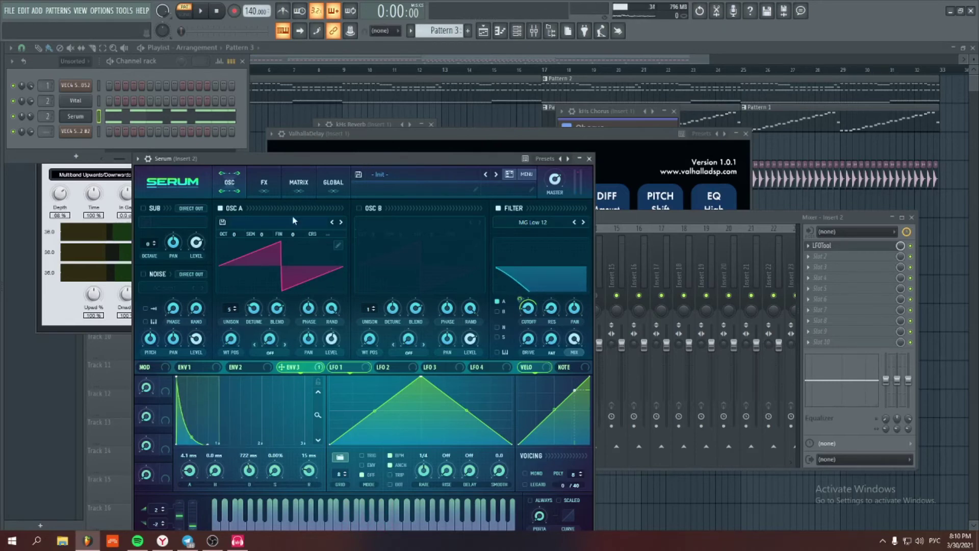
pyautogui.click(265, 182)
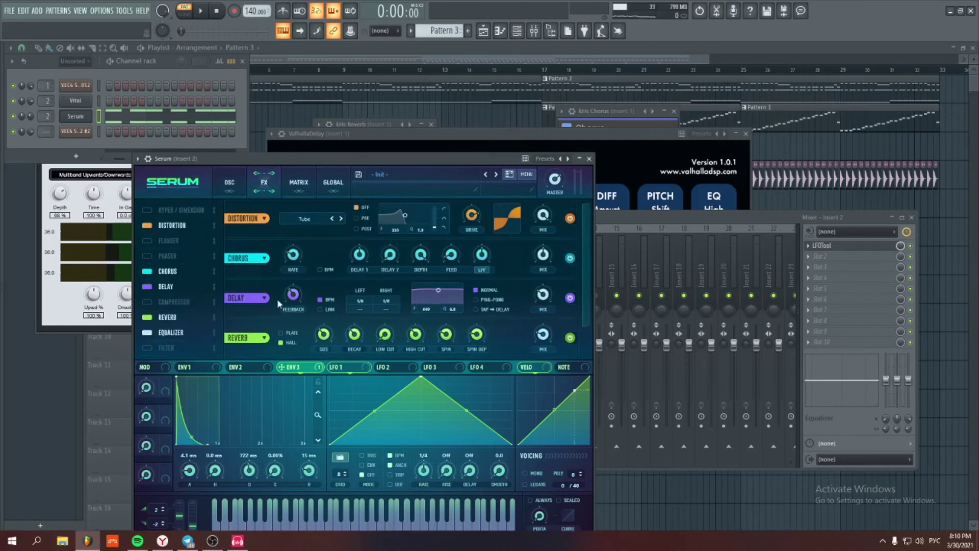
pyautogui.scroll(-1, 573, 298)
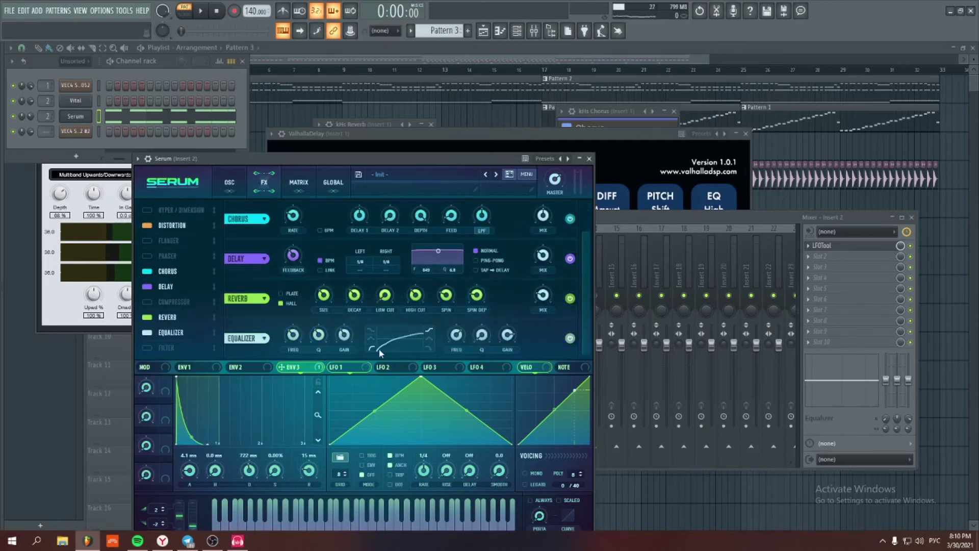
# Examine Serum's notes for Pattern 3 in the piano roll, then return to the playlist
pyautogui.press('F7')
pyautogui.press('F7')
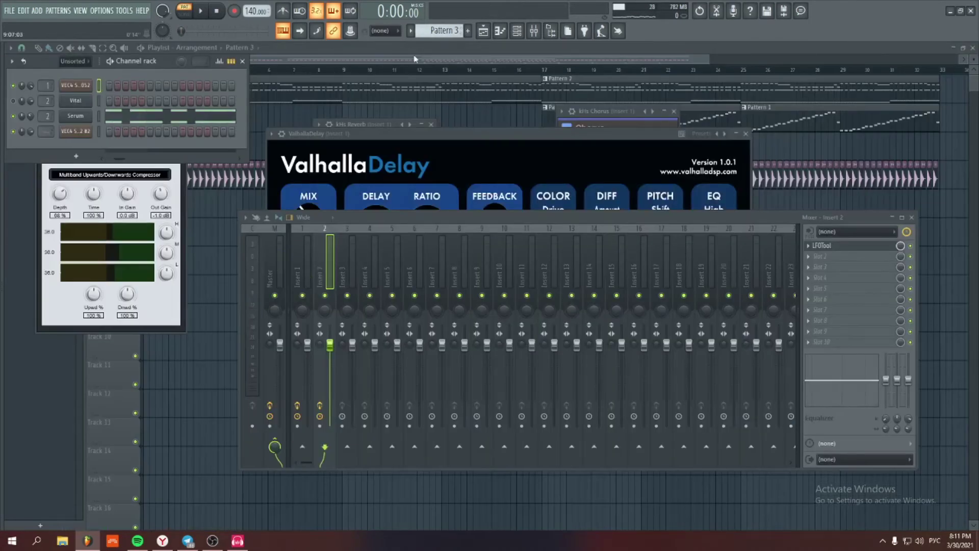
pyautogui.scroll(1, 441, 31)
pyautogui.scroll(-1, 442, 31)
pyautogui.click(210, 120)
pyautogui.click(972, 47)
# Play Pattern 3 to hear the Serum part on its own, then stop playback
pyautogui.scroll(1, 441, 31)
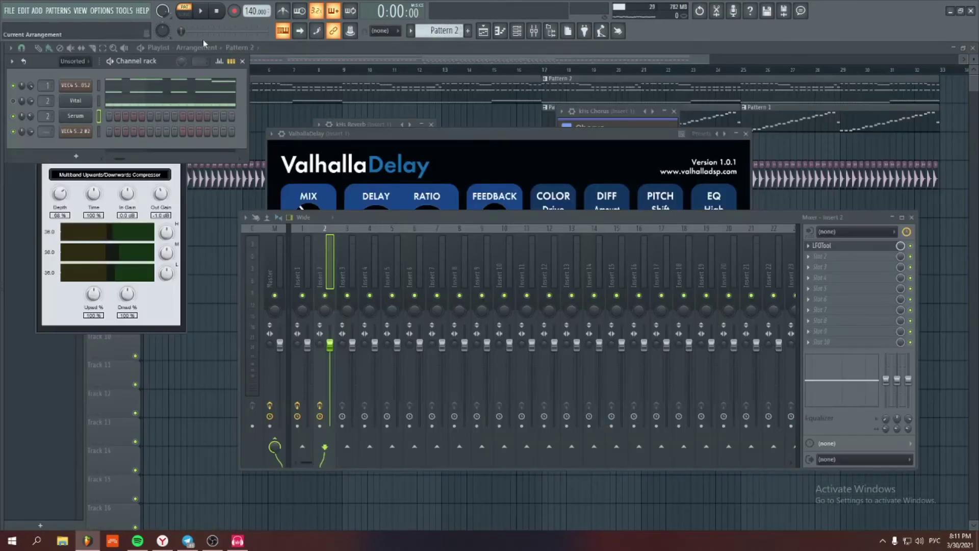
pyautogui.click(202, 12)
pyautogui.scroll(-1, 426, 31)
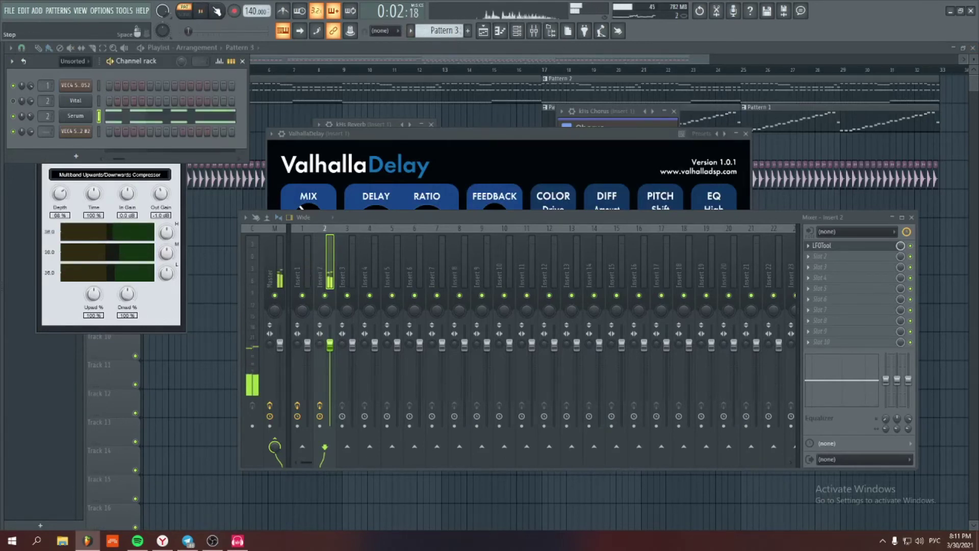
pyautogui.click(216, 11)
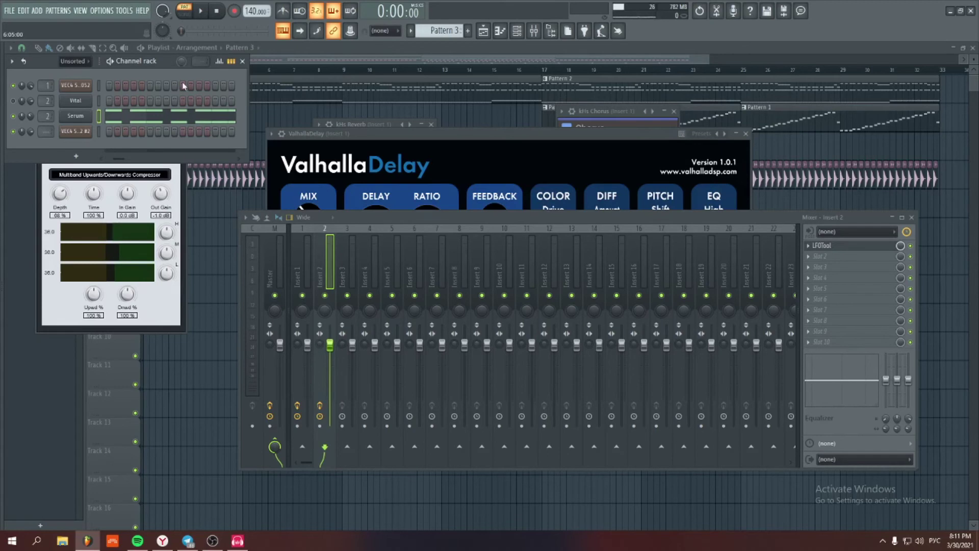
# Clear the open windows, open the Granulizer of VEC4 Synths Root C 052 #2 and turn its Wave Spacing knob
pyautogui.press('F12')
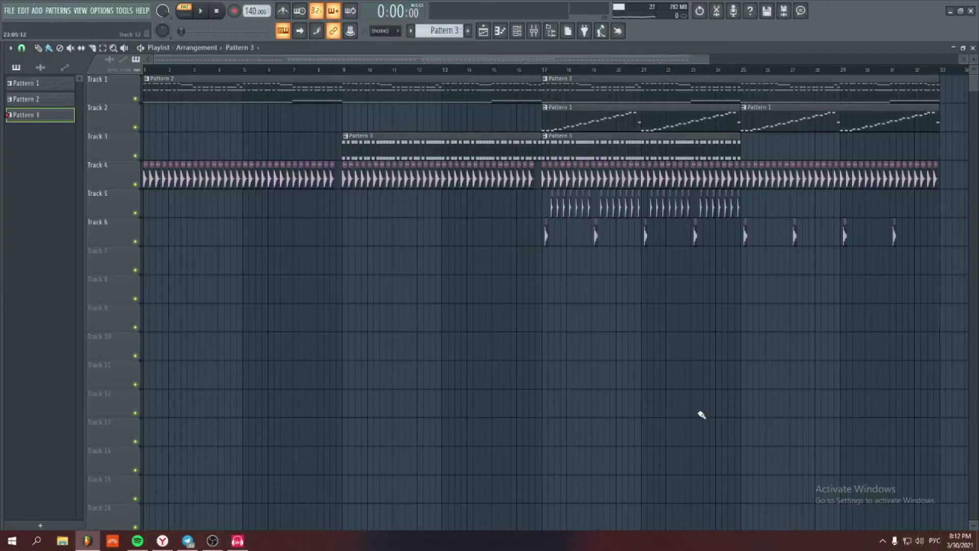
pyautogui.press('F6')
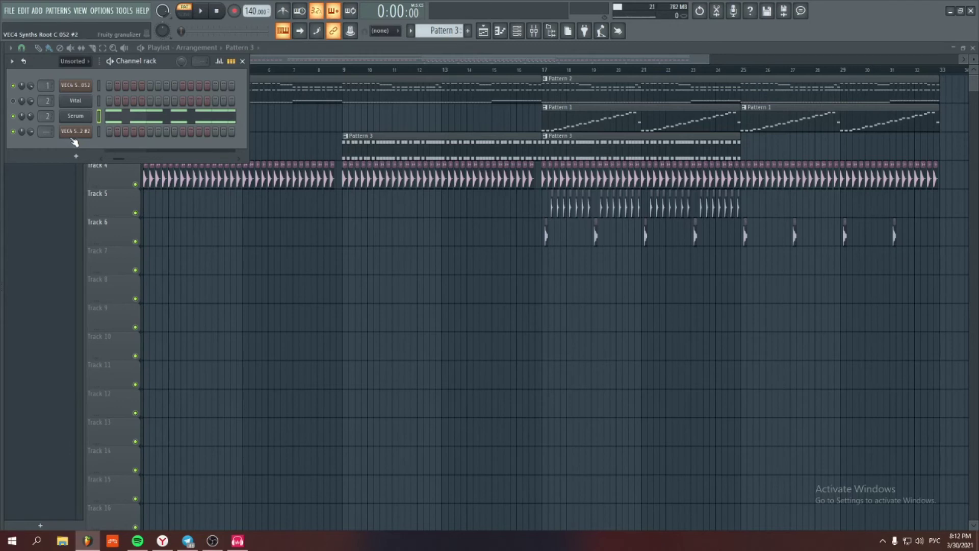
pyautogui.click(73, 140)
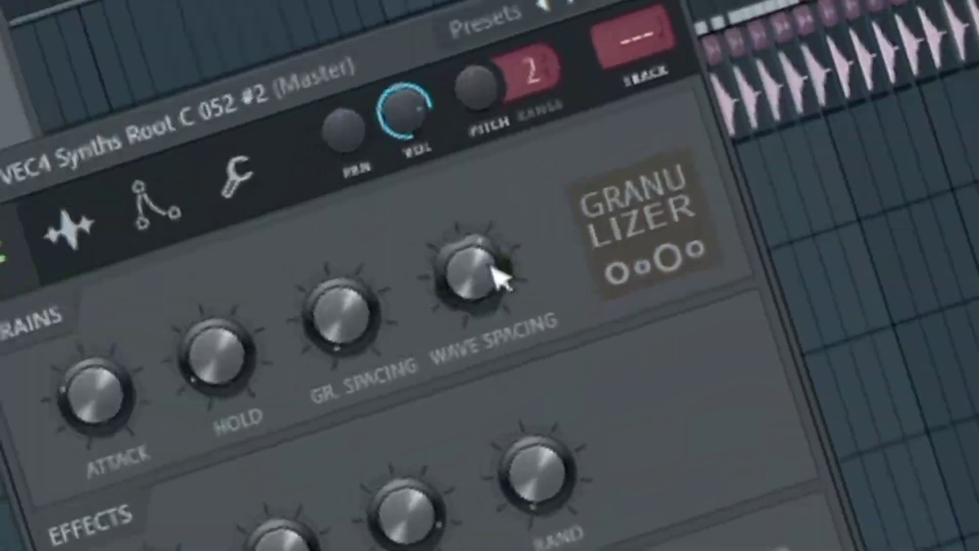
pyautogui.moveTo(492, 270); pyautogui.dragTo(525, 262)
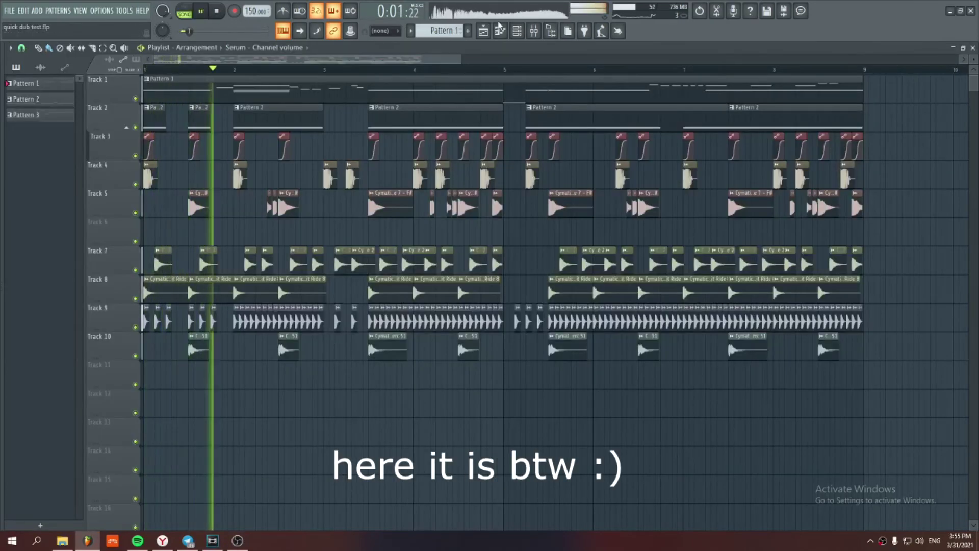
# Show the channel rack and the DL Buried channel's Granulizer while the quick dub test song plays, then close the Granulizer
pyautogui.click(499, 30)
pyautogui.click(88, 86)
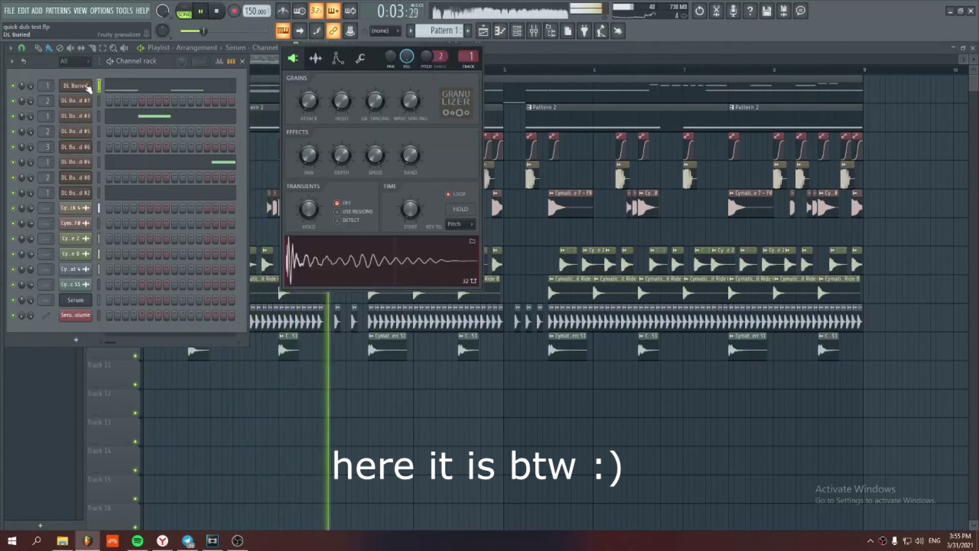
pyautogui.click(478, 44)
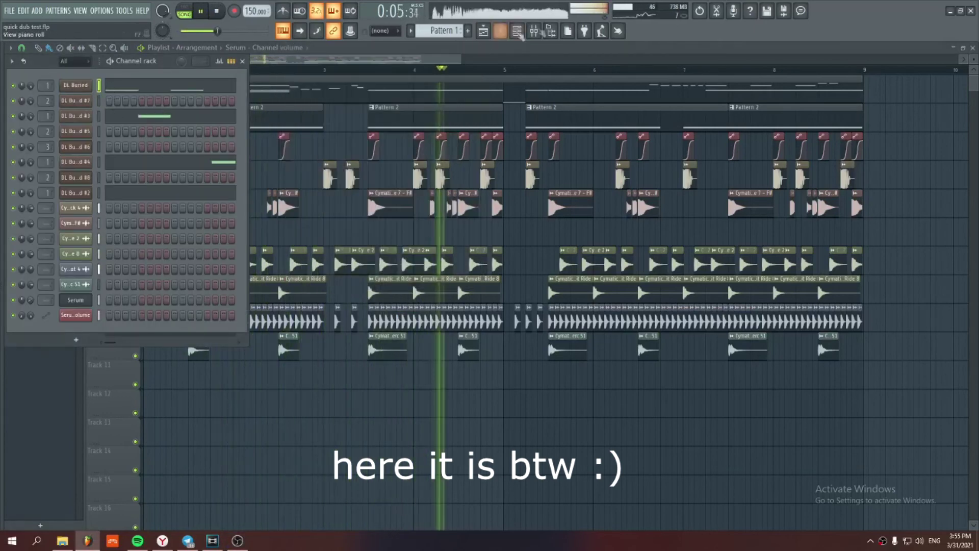
# Show insert 1's effects in the mixer and the curve of its first LFOTool, then close LFOTool
pyautogui.click(516, 31)
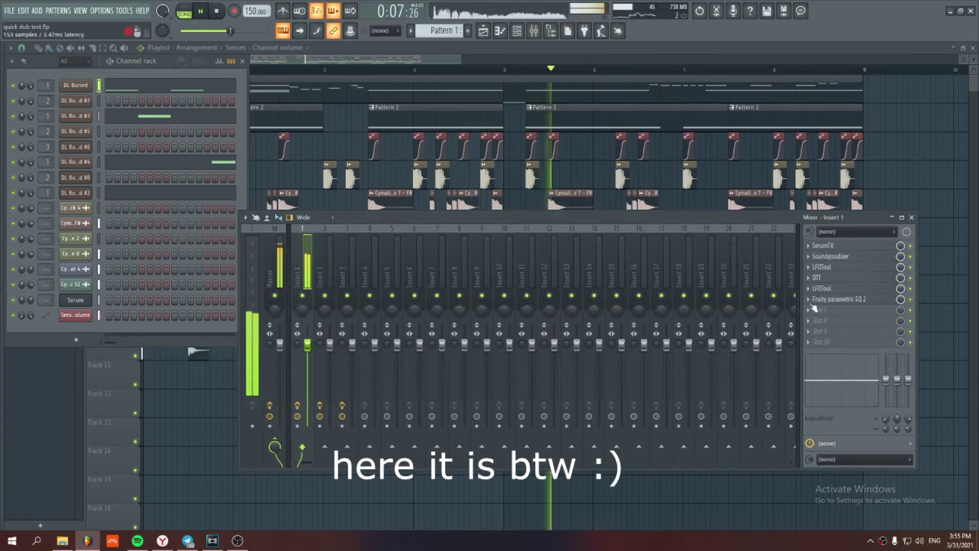
pyautogui.click(842, 267)
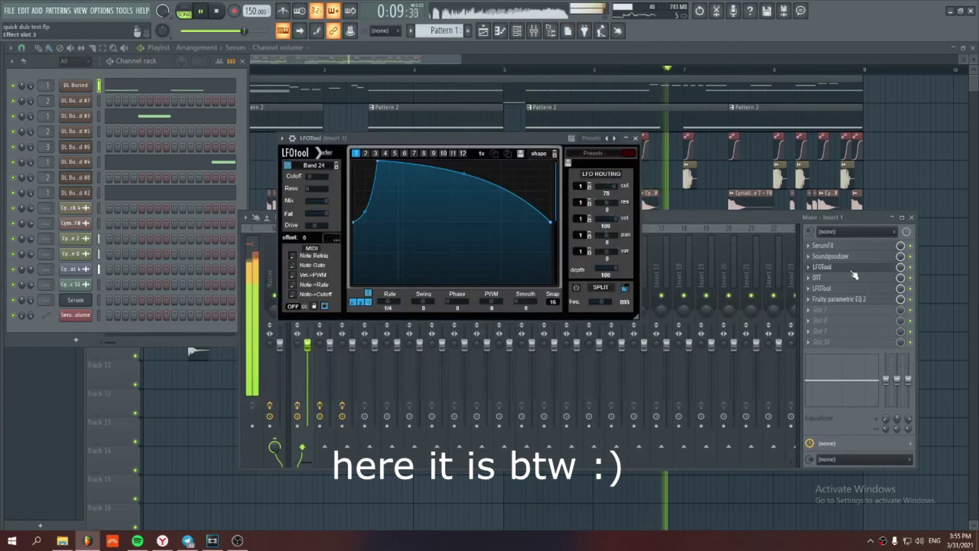
pyautogui.click(636, 138)
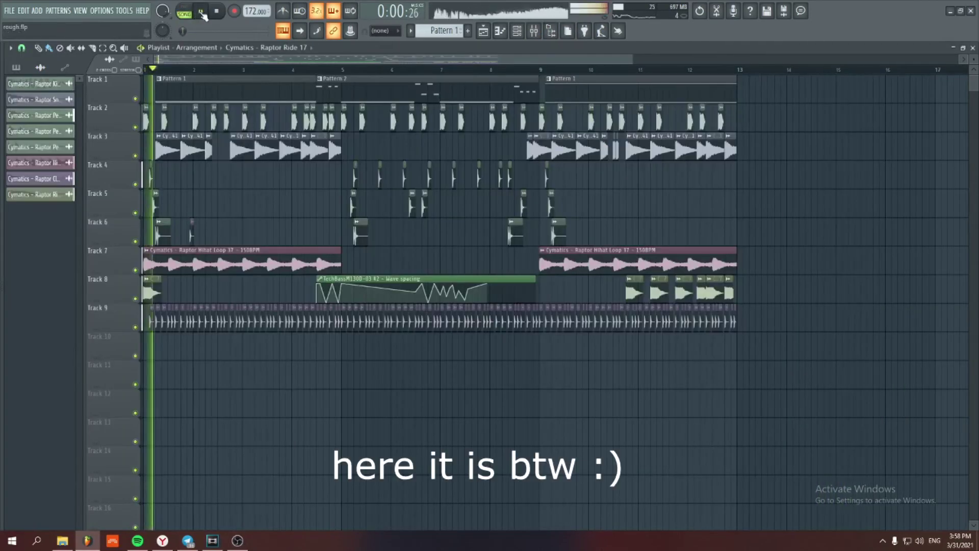
# Show insert 1's effects and its first LFOTool curve while the rough project plays, then close LFOTool and hide the mixer
pyautogui.click(534, 30)
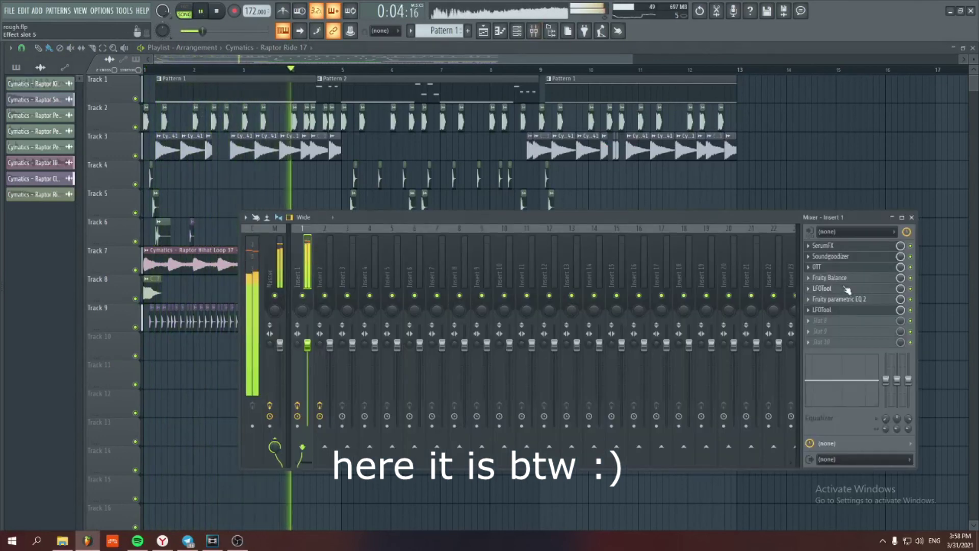
pyautogui.click(829, 289)
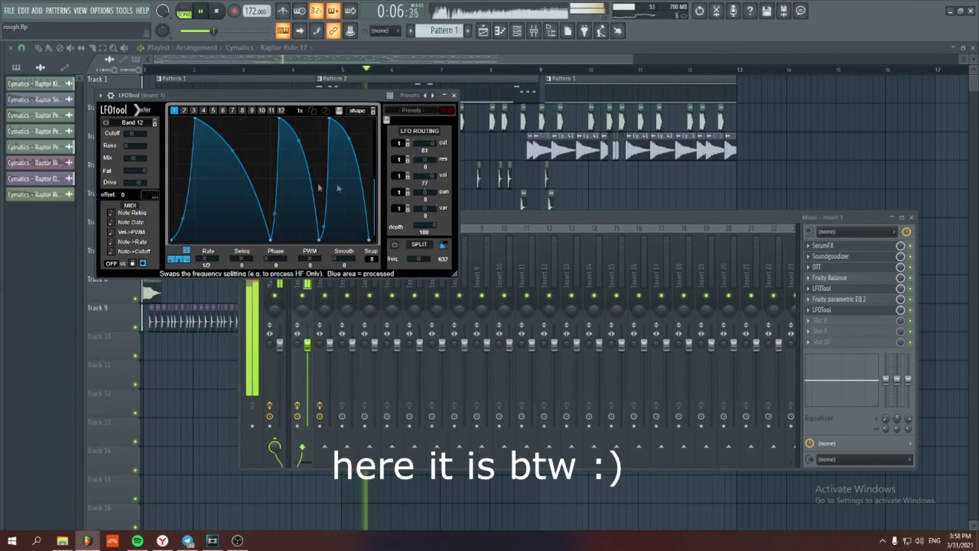
pyautogui.click(453, 96)
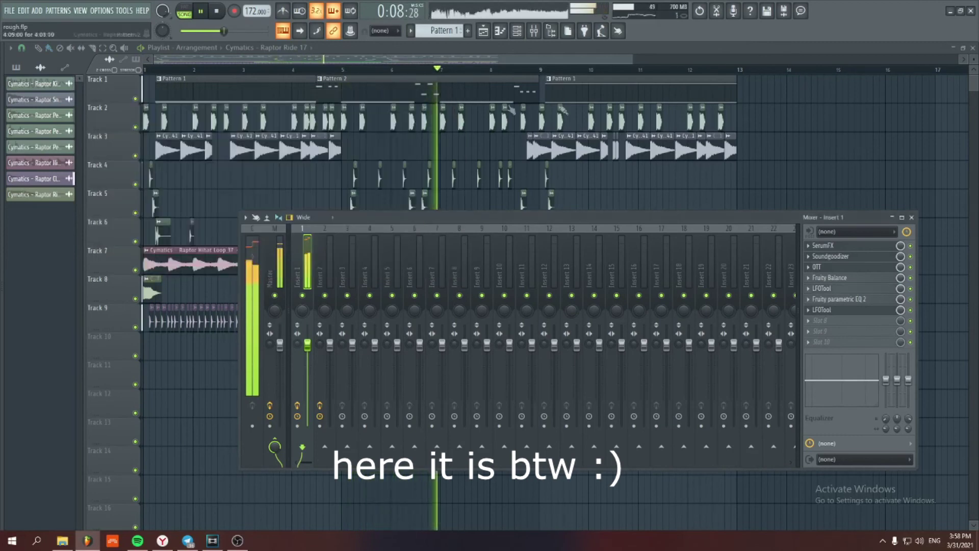
pyautogui.press('F9')
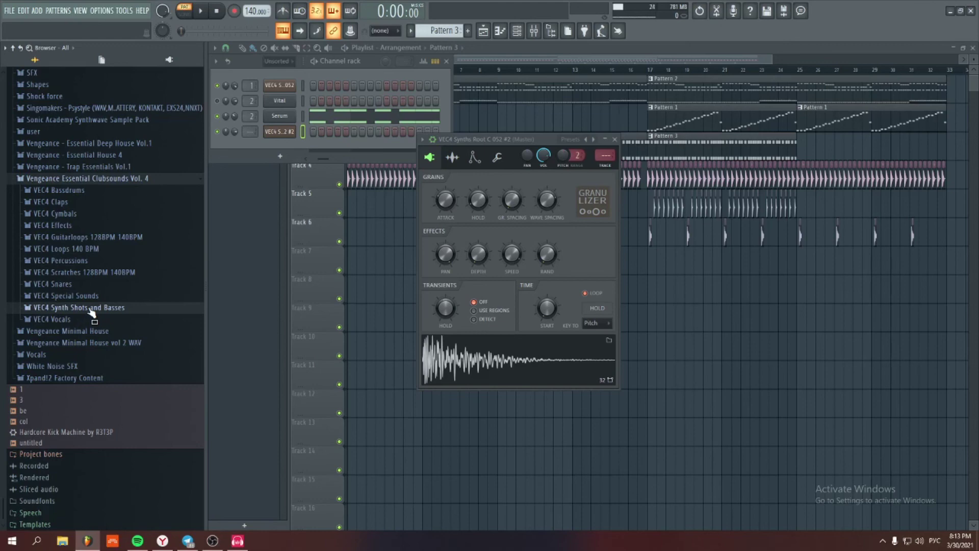
# Hide the sample browser beside the Granulizer of VEC4 Synths Root C 052 #2
pyautogui.hotkey('alt', 'F8')
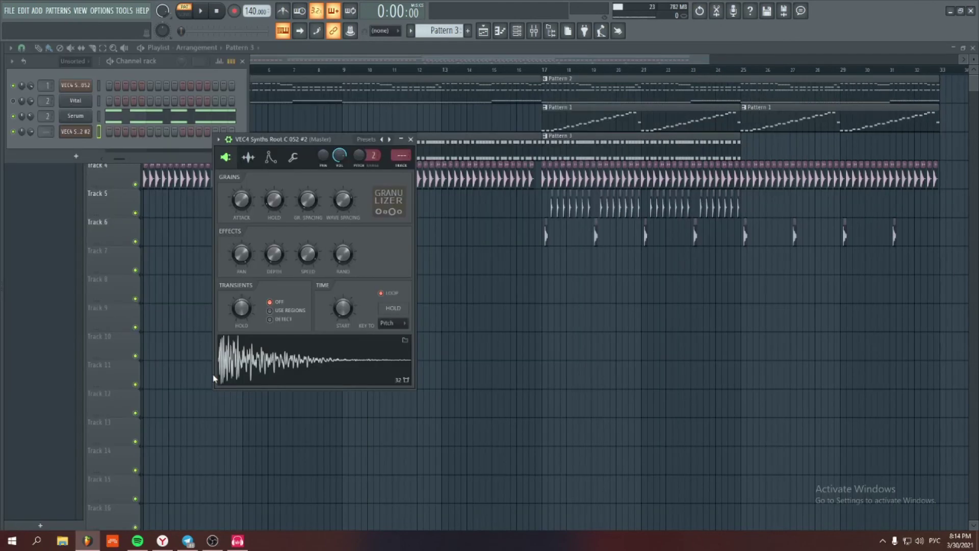